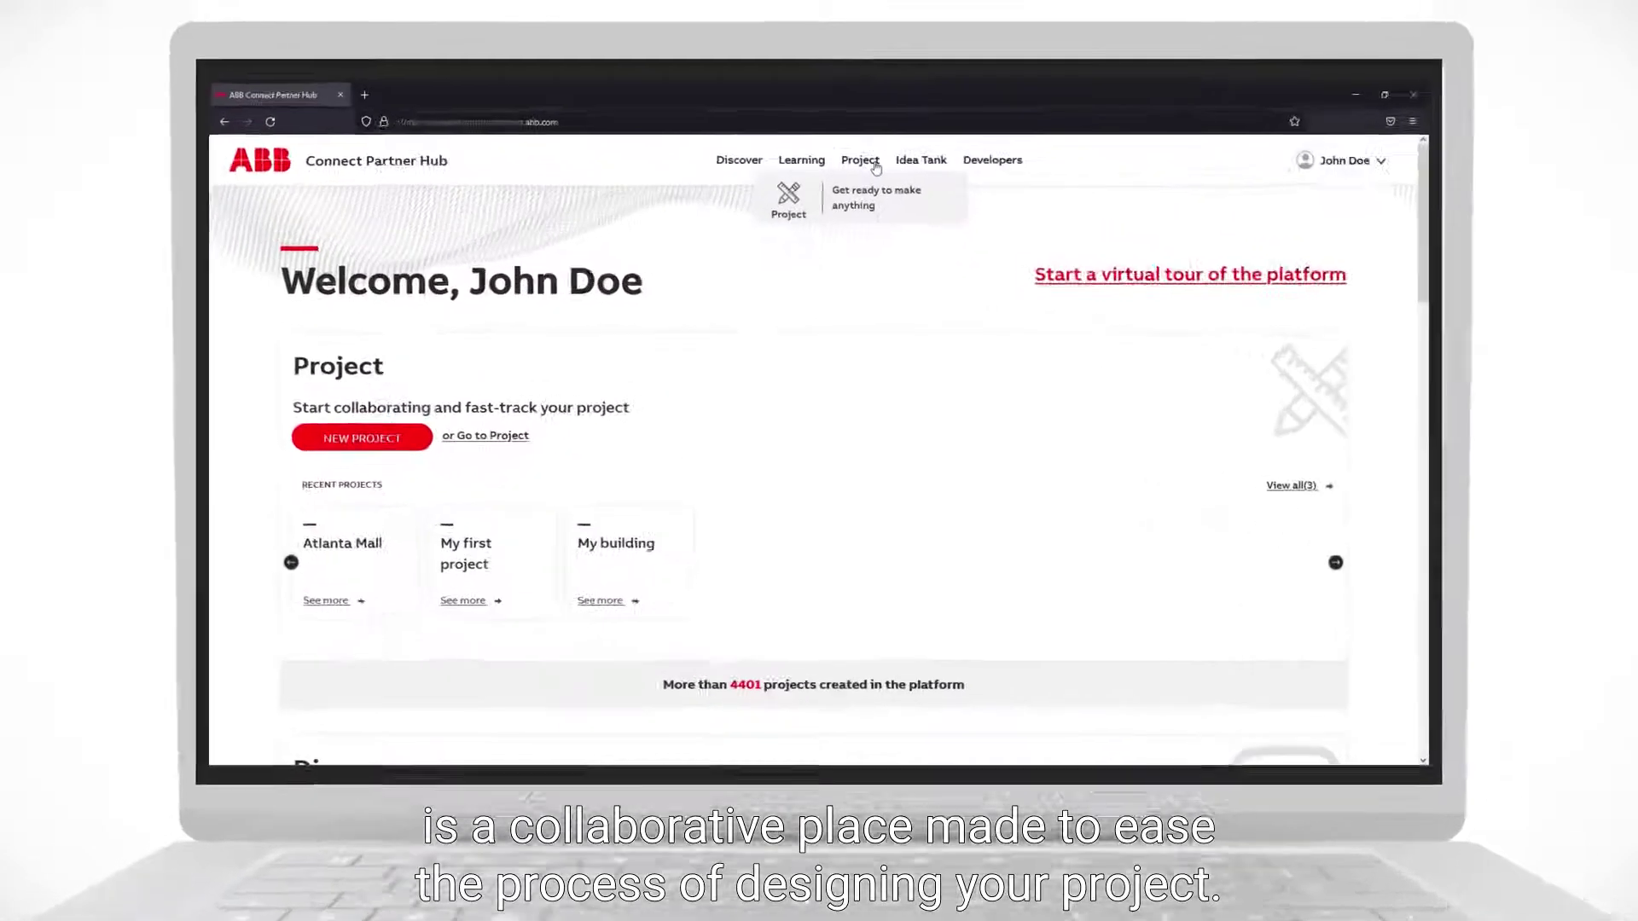
- Go to the Projects area and open My first project's Project Design page
left_click(843, 218)
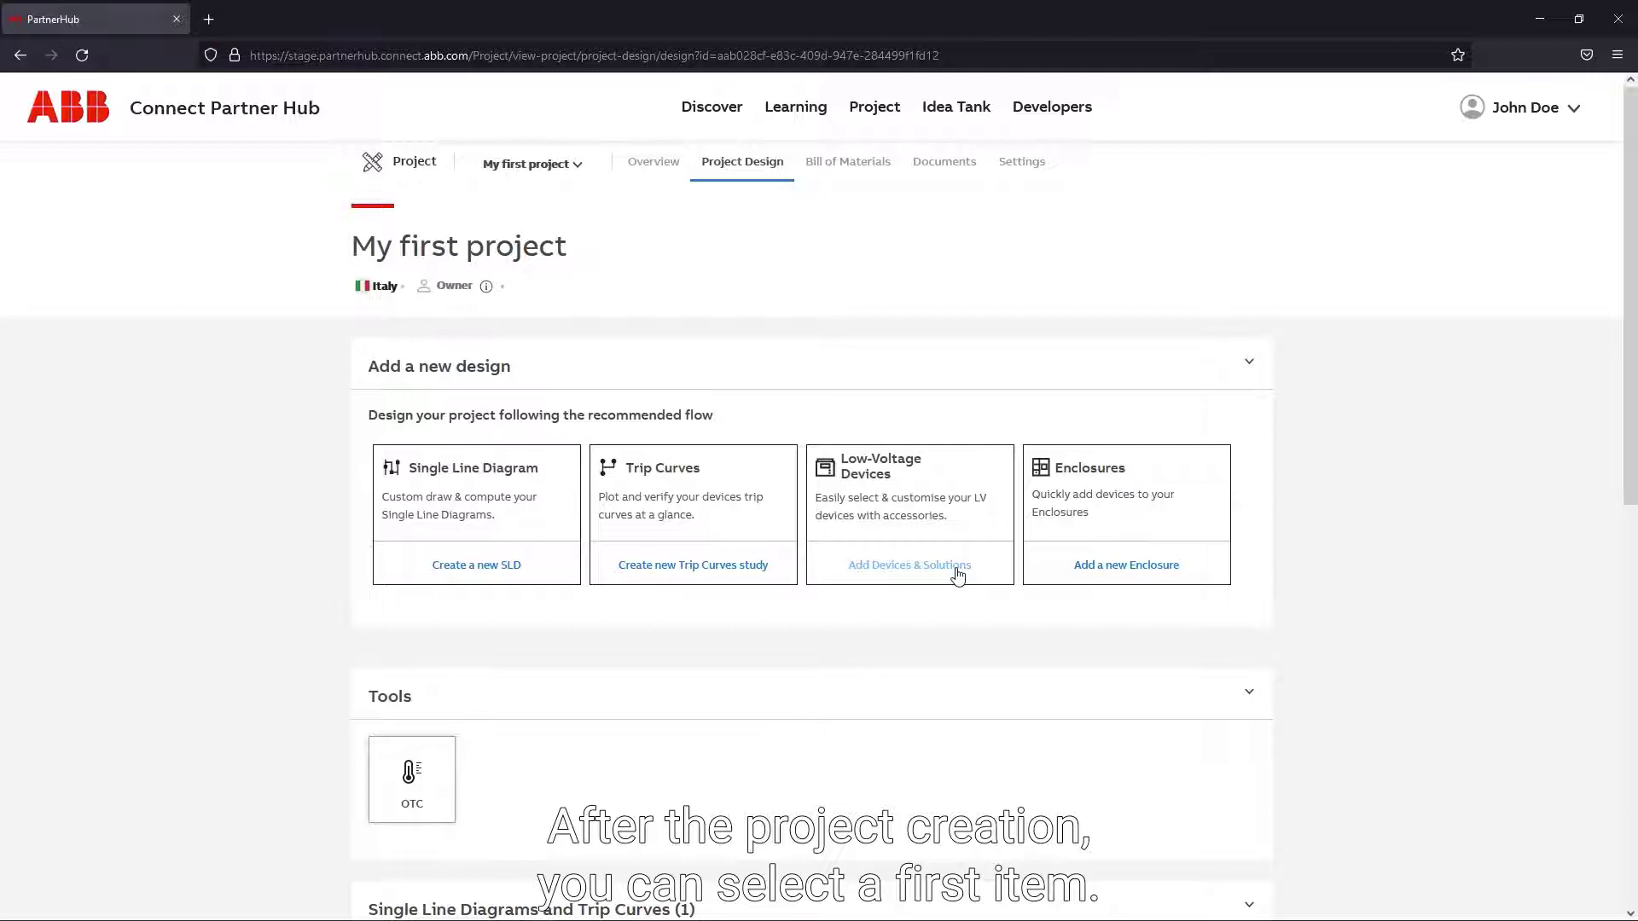
- Browse Add Devices & Solutions to the Circuit Breakers Emax 2 range
left_click(957, 570)
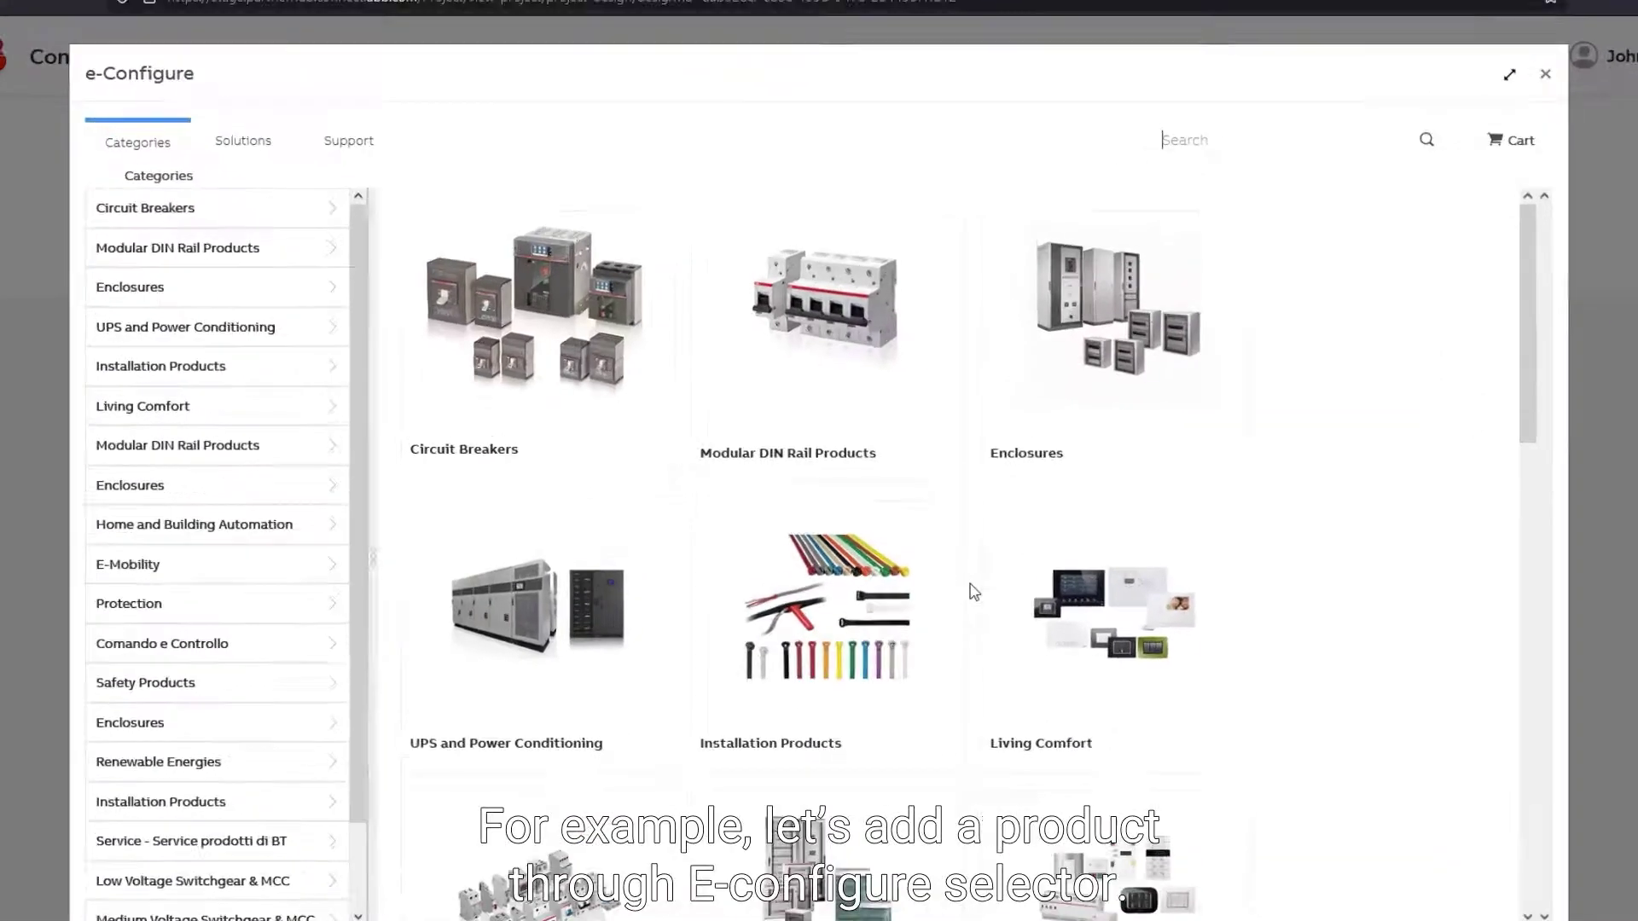
left_click(550, 380)
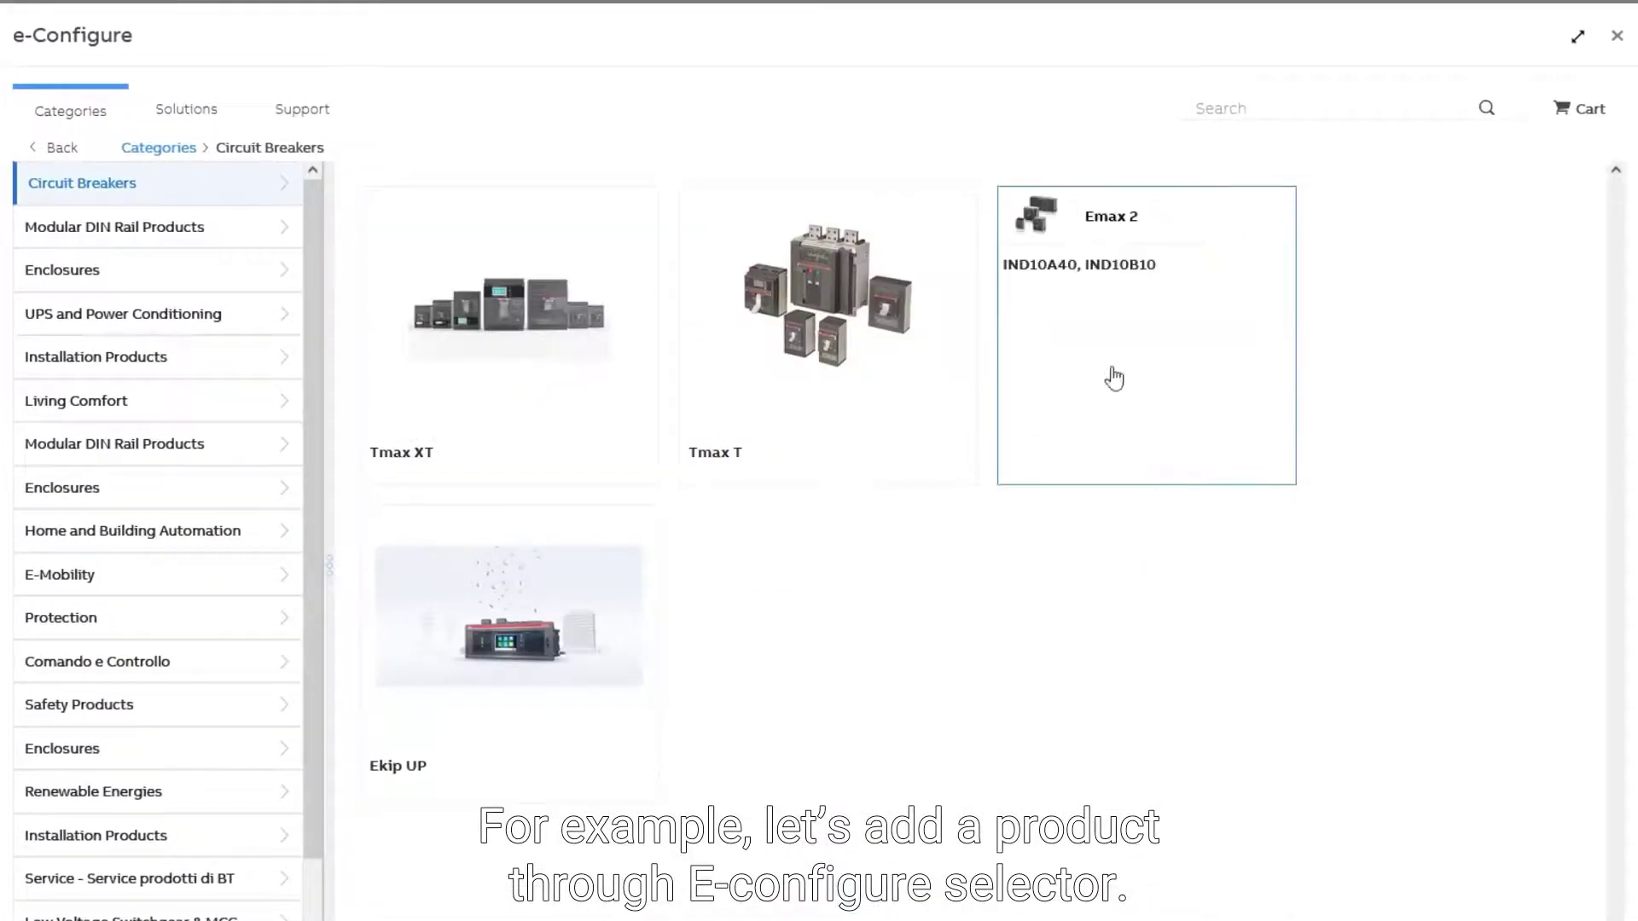
left_click(1109, 371)
- Filter to automatic 250 A, 400 V AC breakers, add E1.2N 250 Ekip Touch LI, and review the cart
left_click(586, 279)
left_click(908, 279)
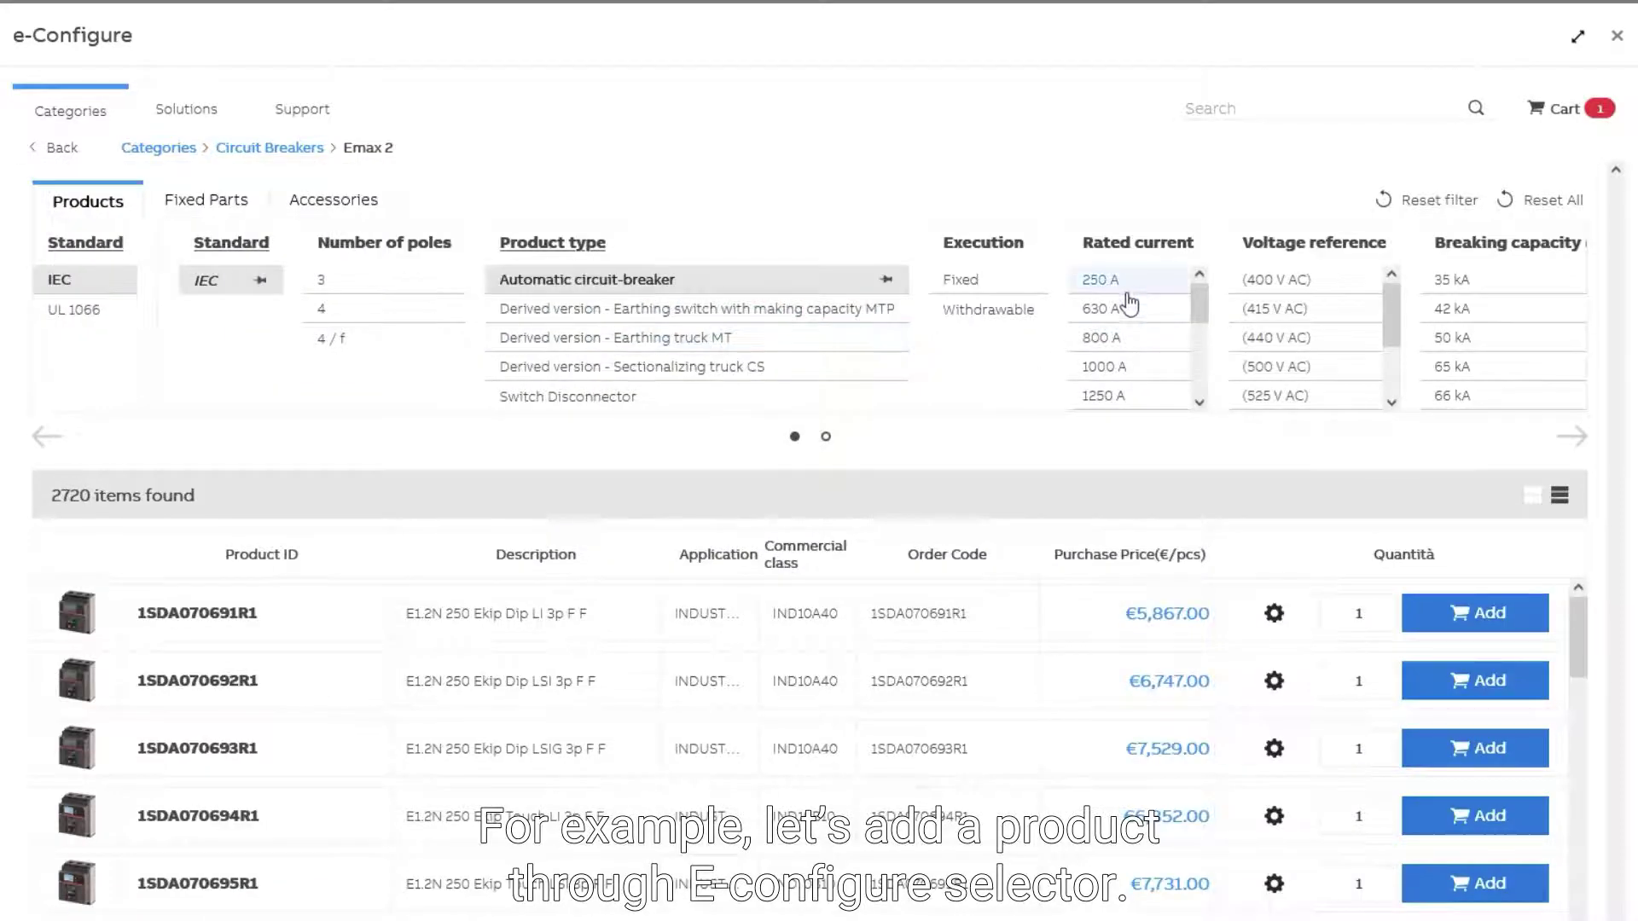
left_click(1085, 280)
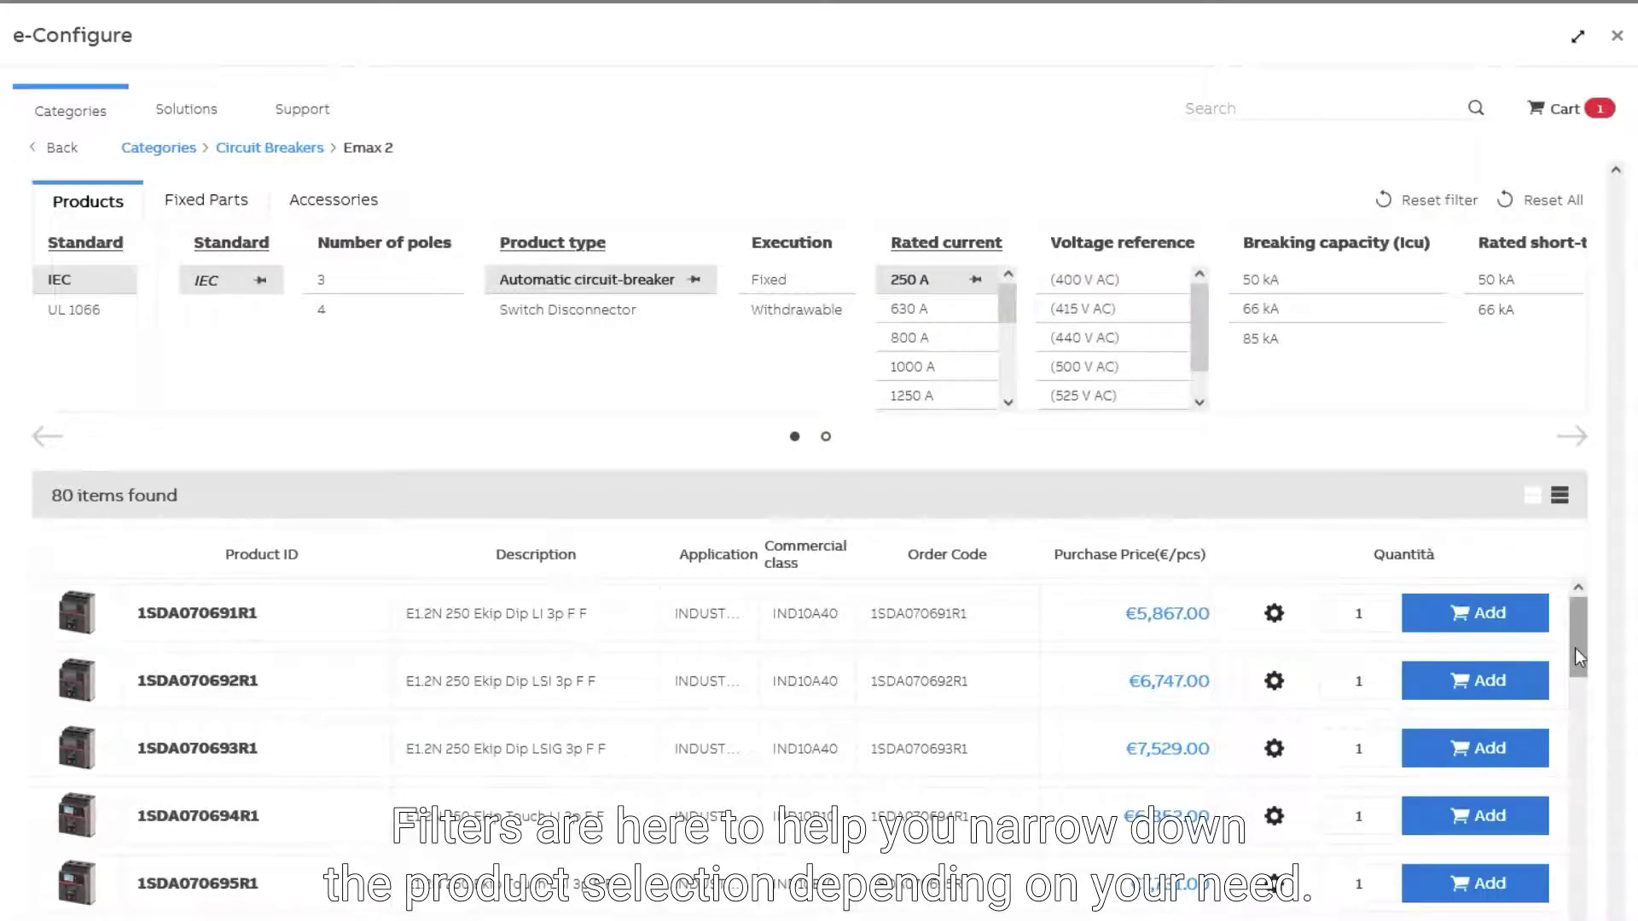
left_click_drag(1575, 647, 1576, 684)
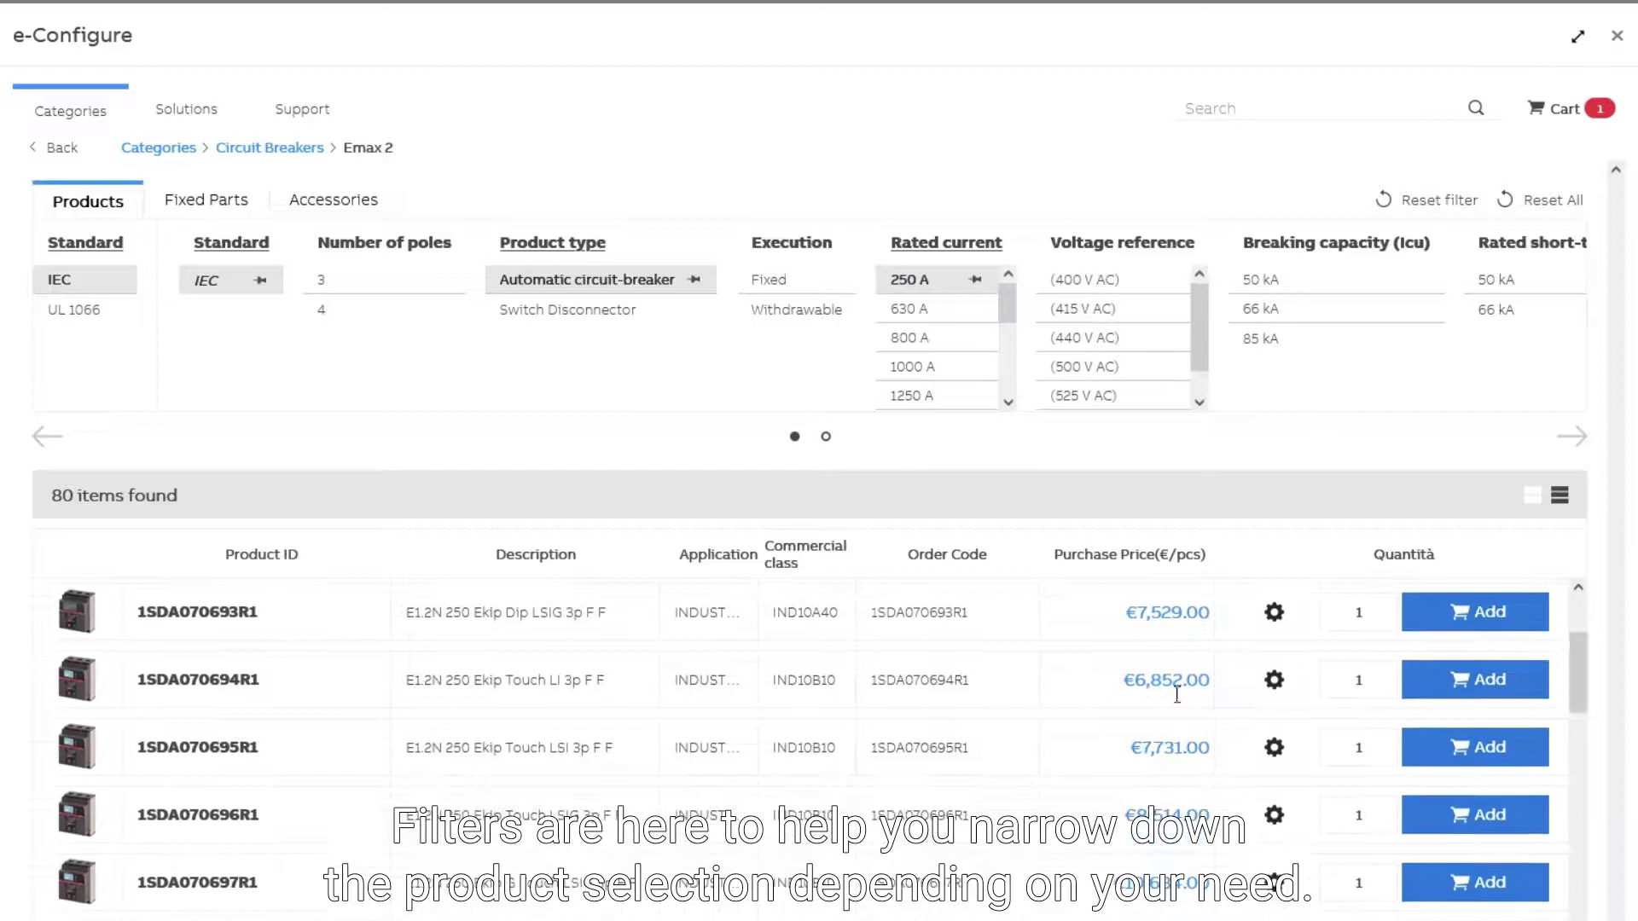
left_click(1438, 691)
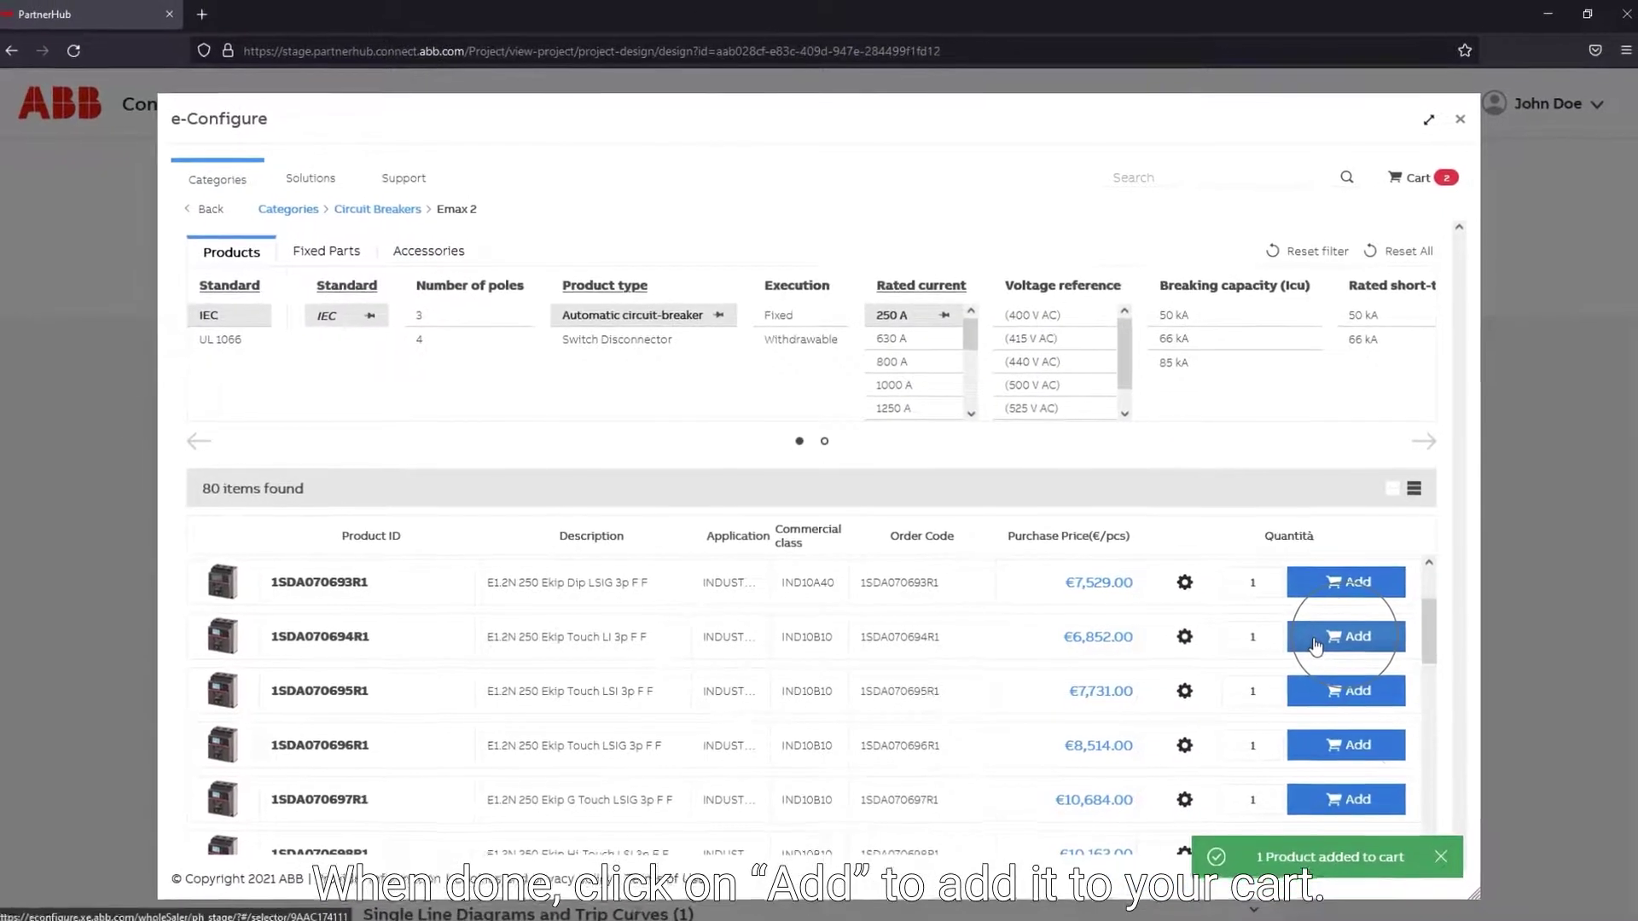
left_click(1414, 177)
- Export the cart's breakers 1SDA070691R1 and 1SDA070694R1 to the Partner Hub project
left_click(1408, 372)
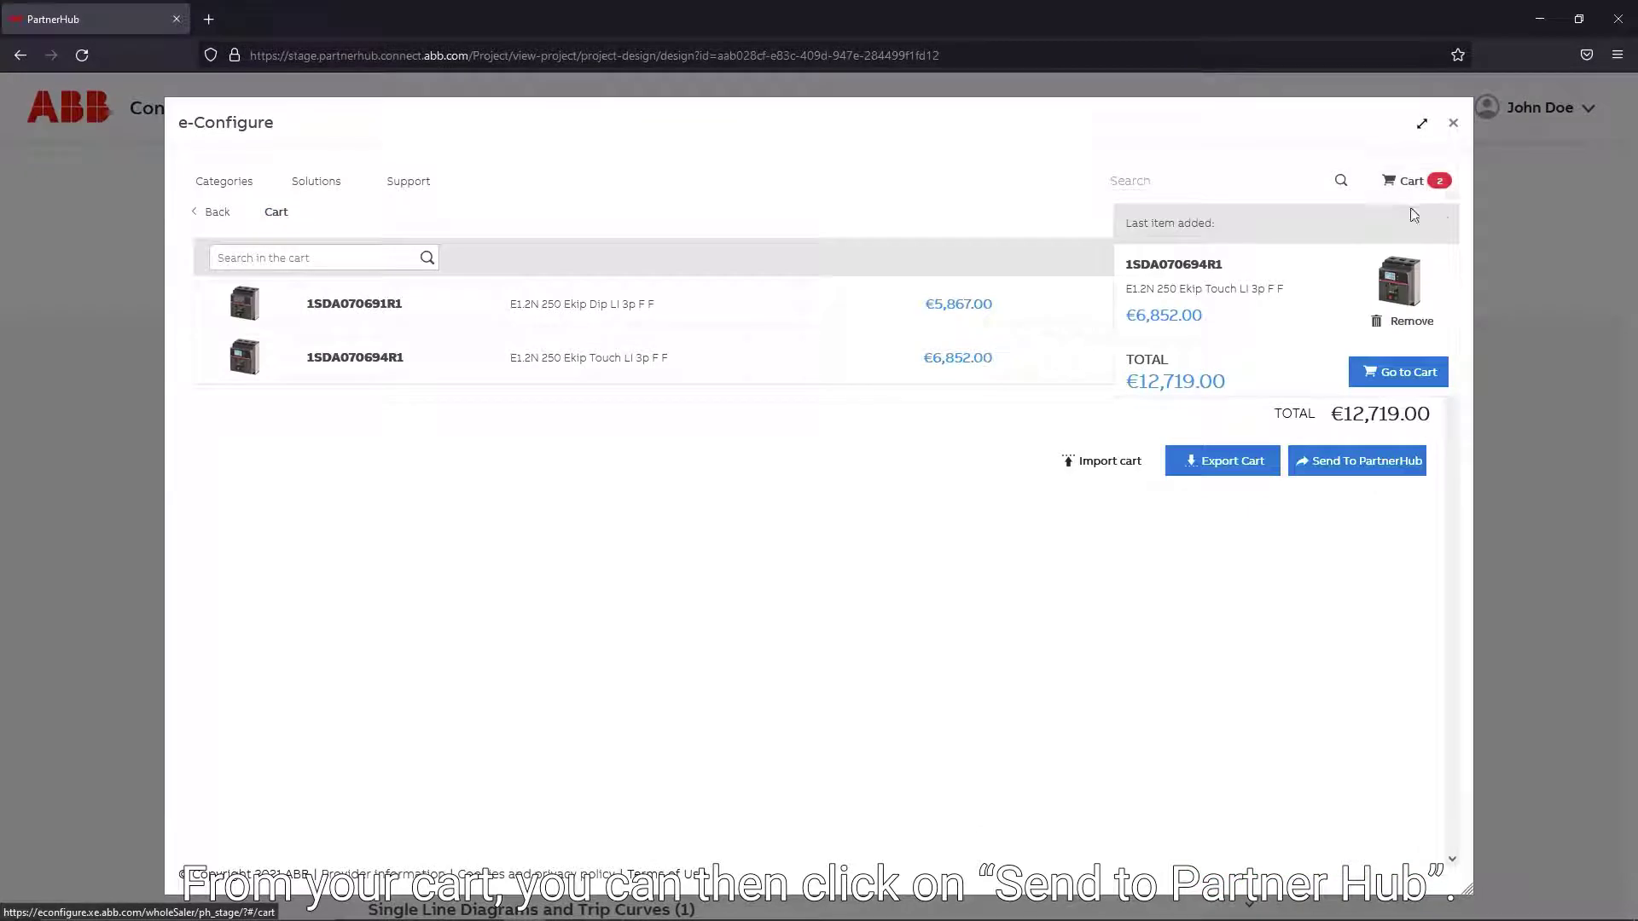
left_click(1402, 471)
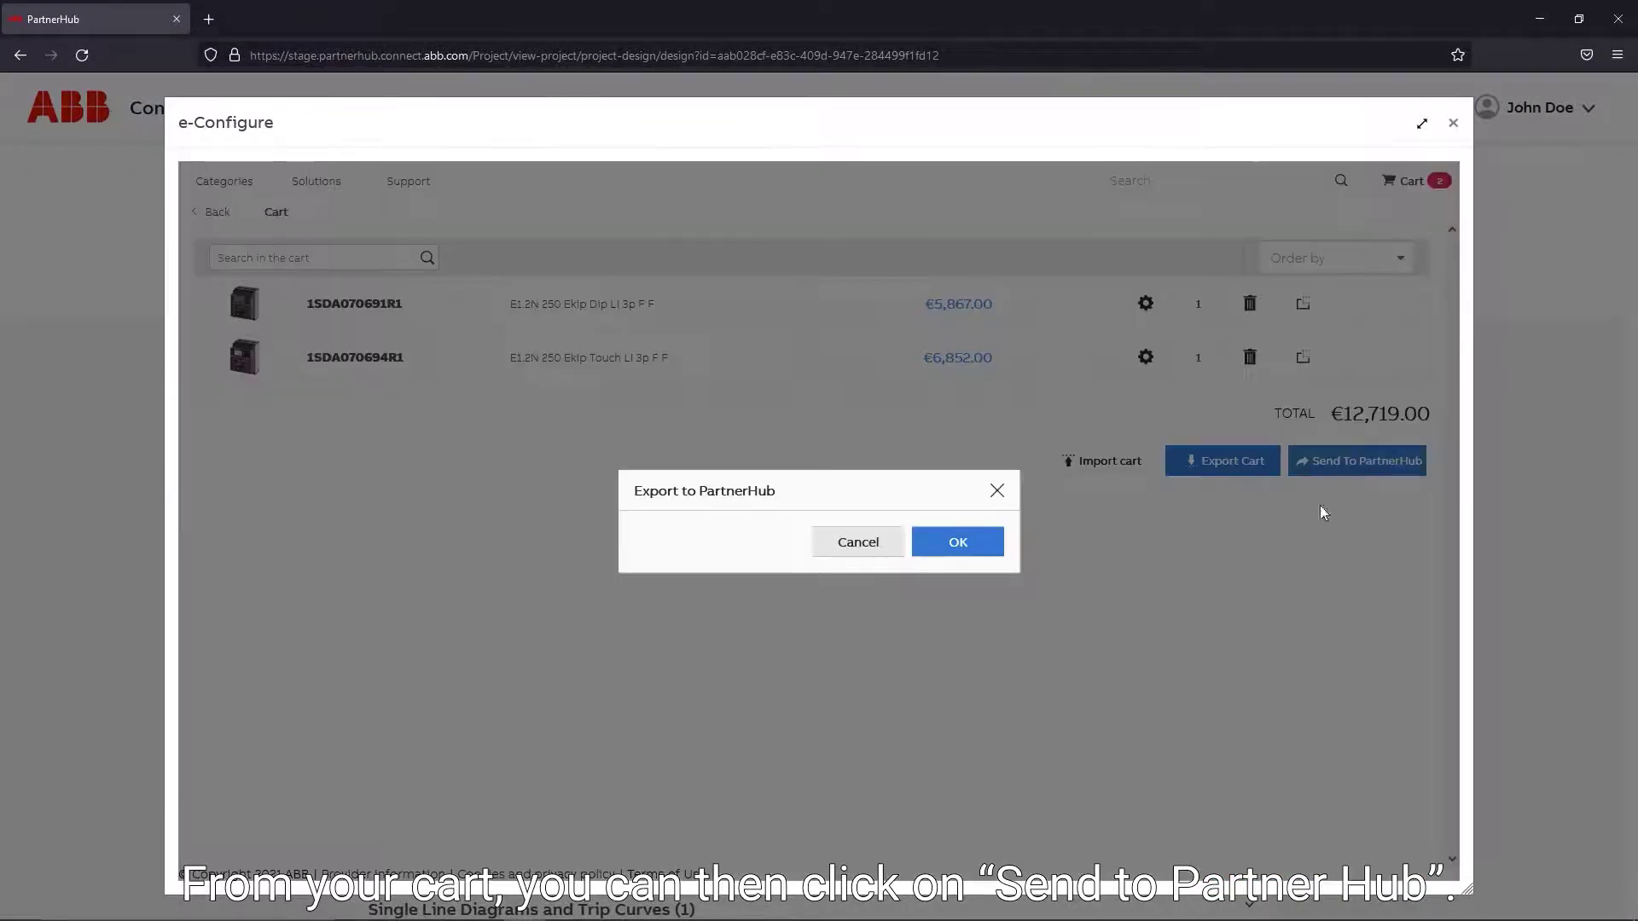
left_click(955, 542)
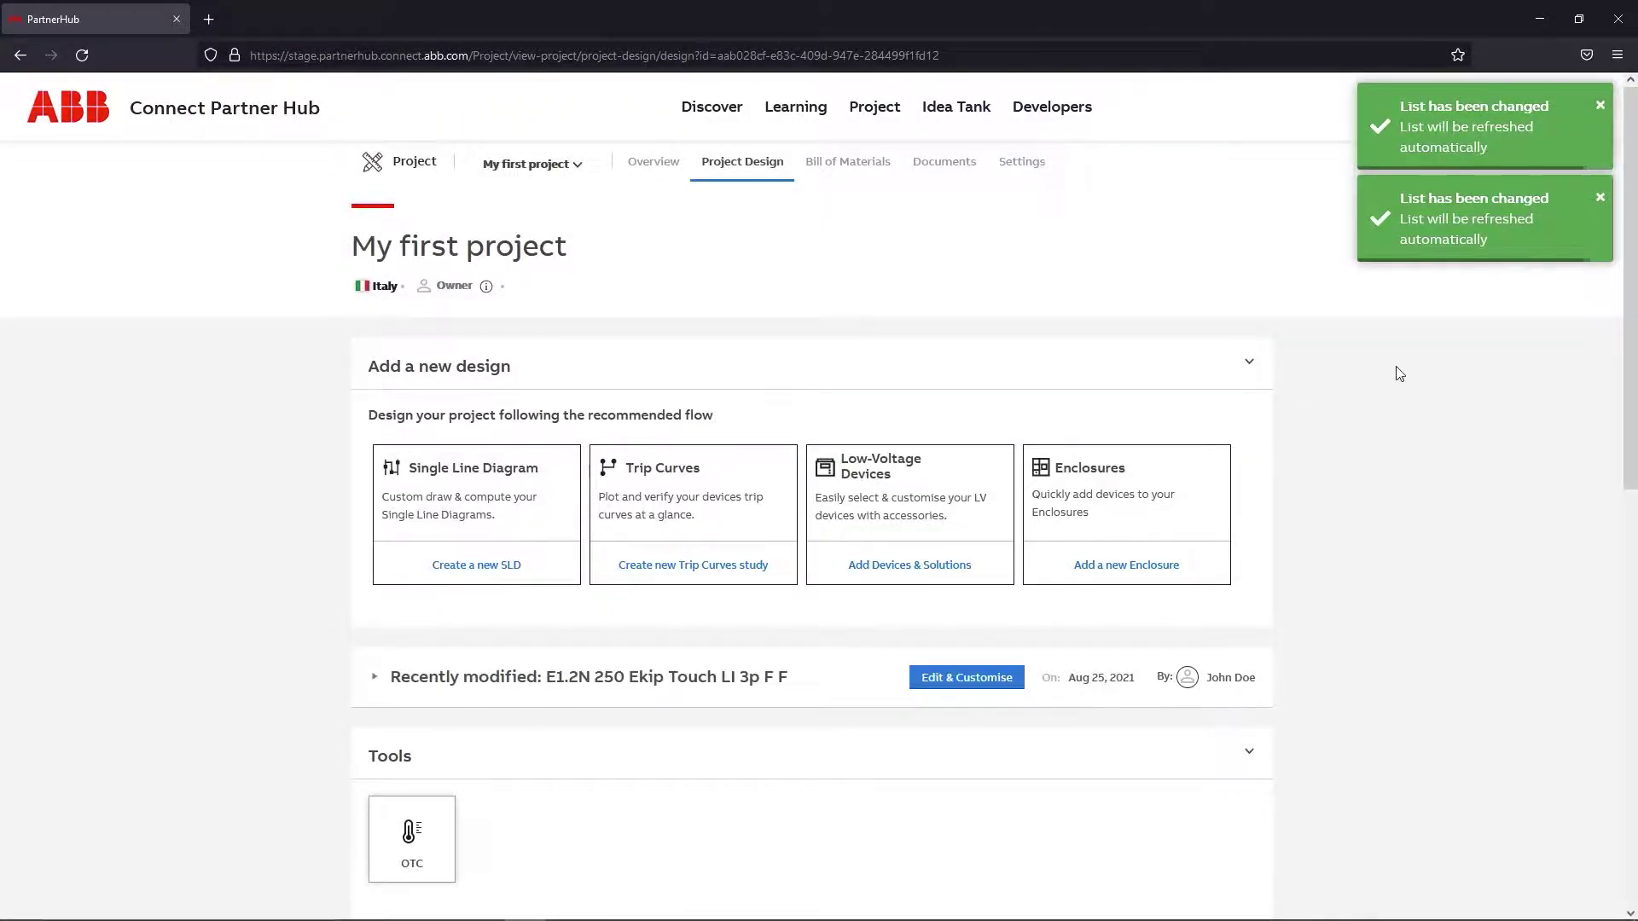
- Use File > Save to BOM to send the Atlanta Mall diagram's bill of materials
left_click(847, 162)
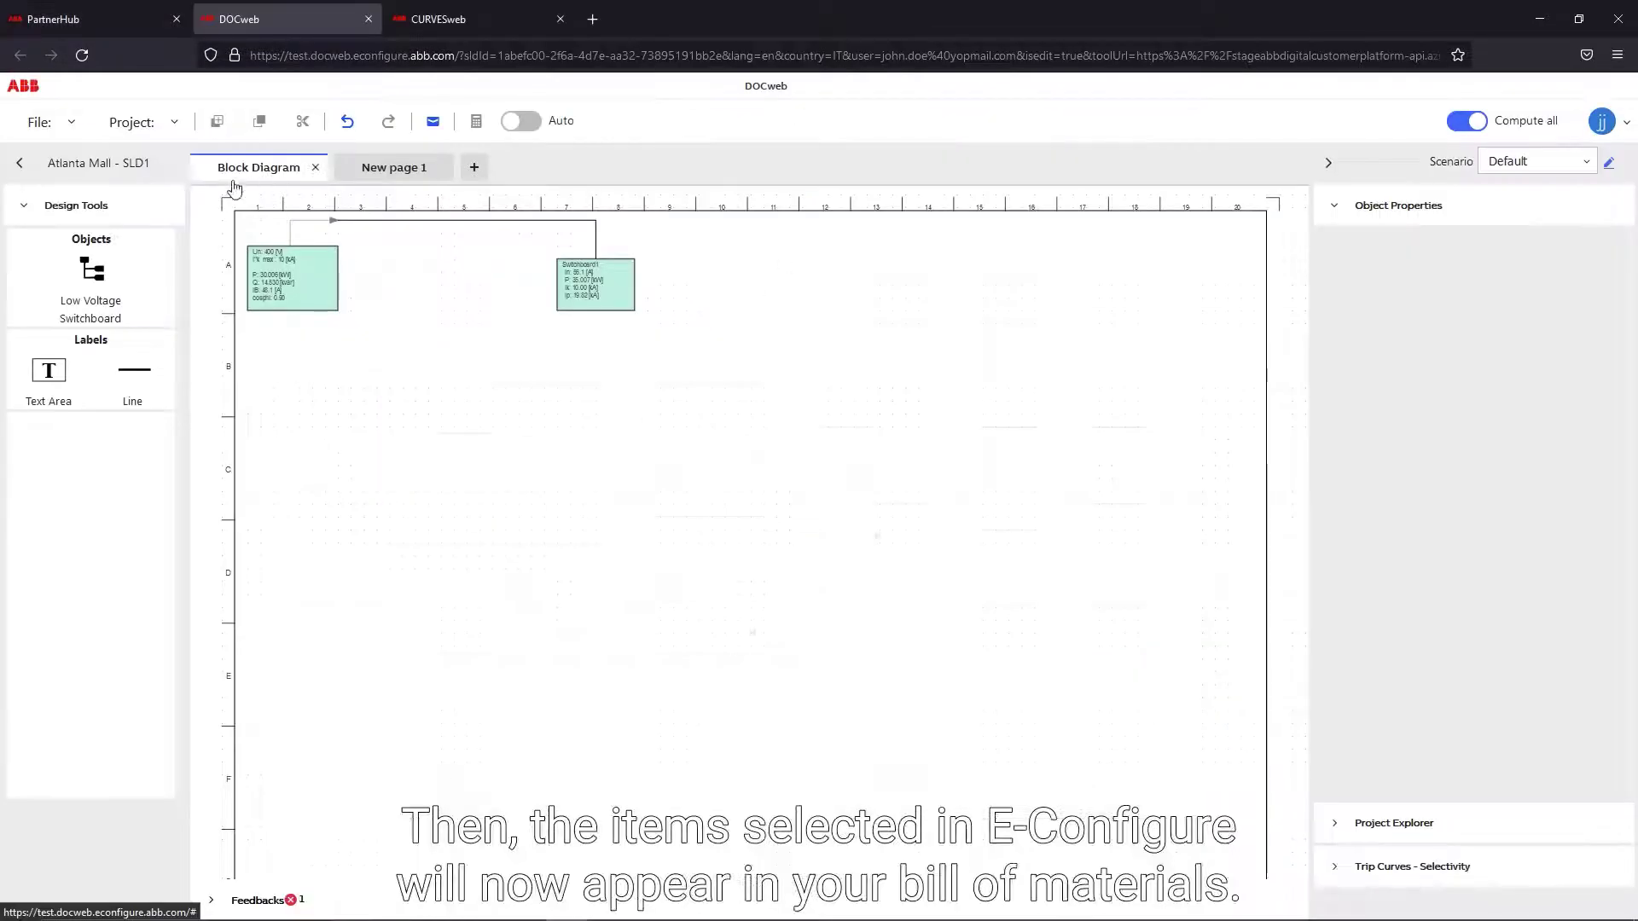
left_click(74, 123)
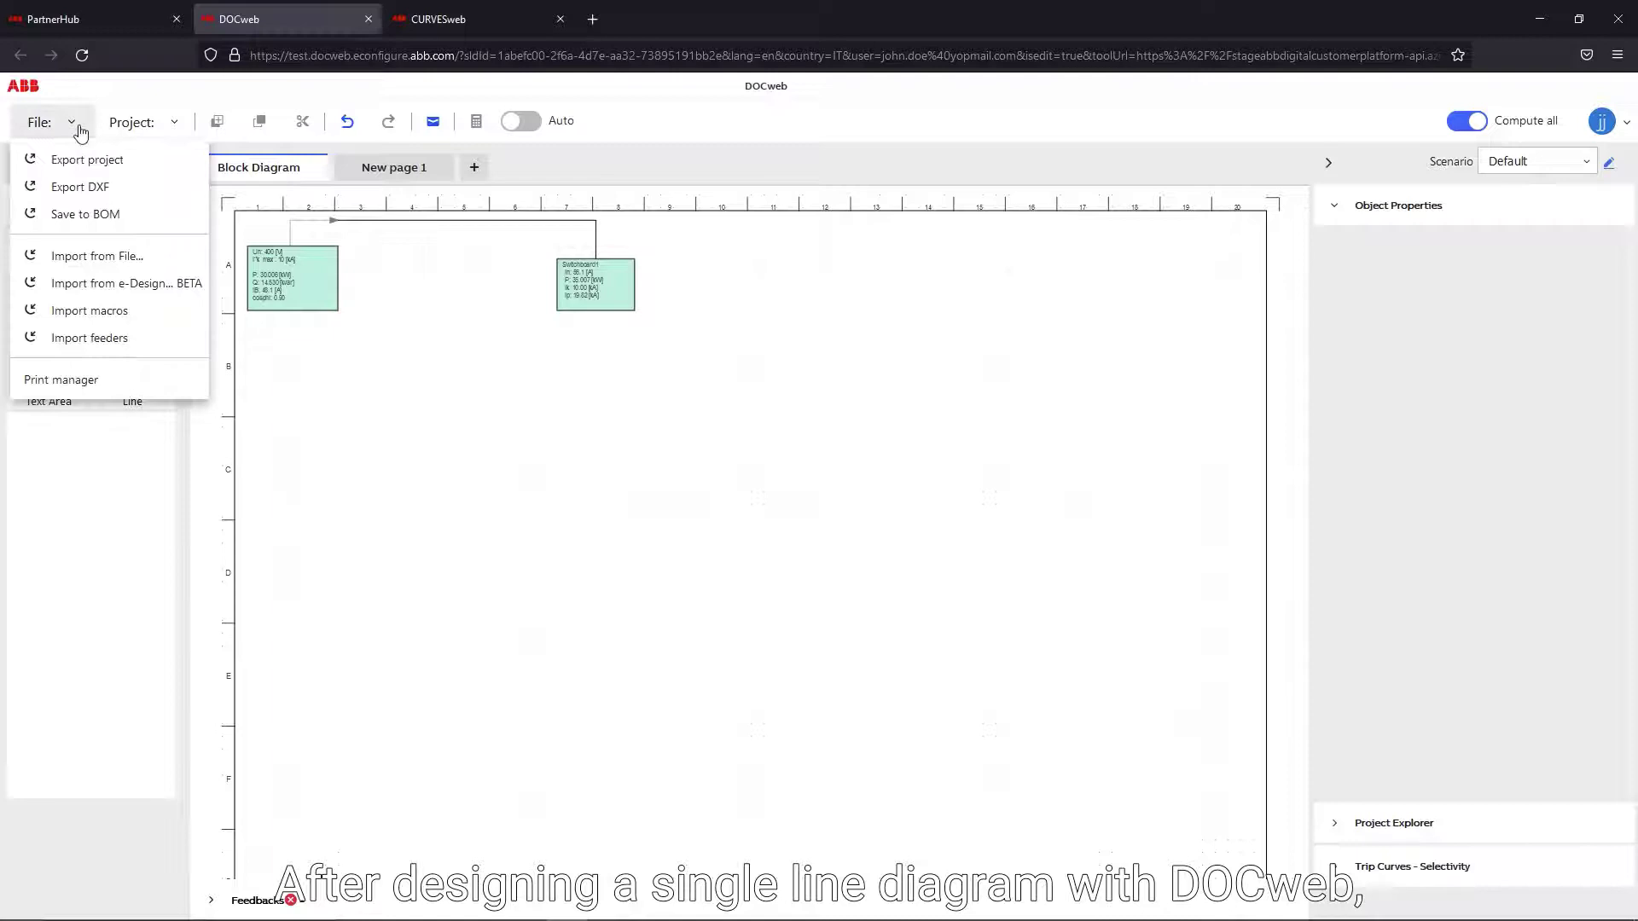
left_click(84, 215)
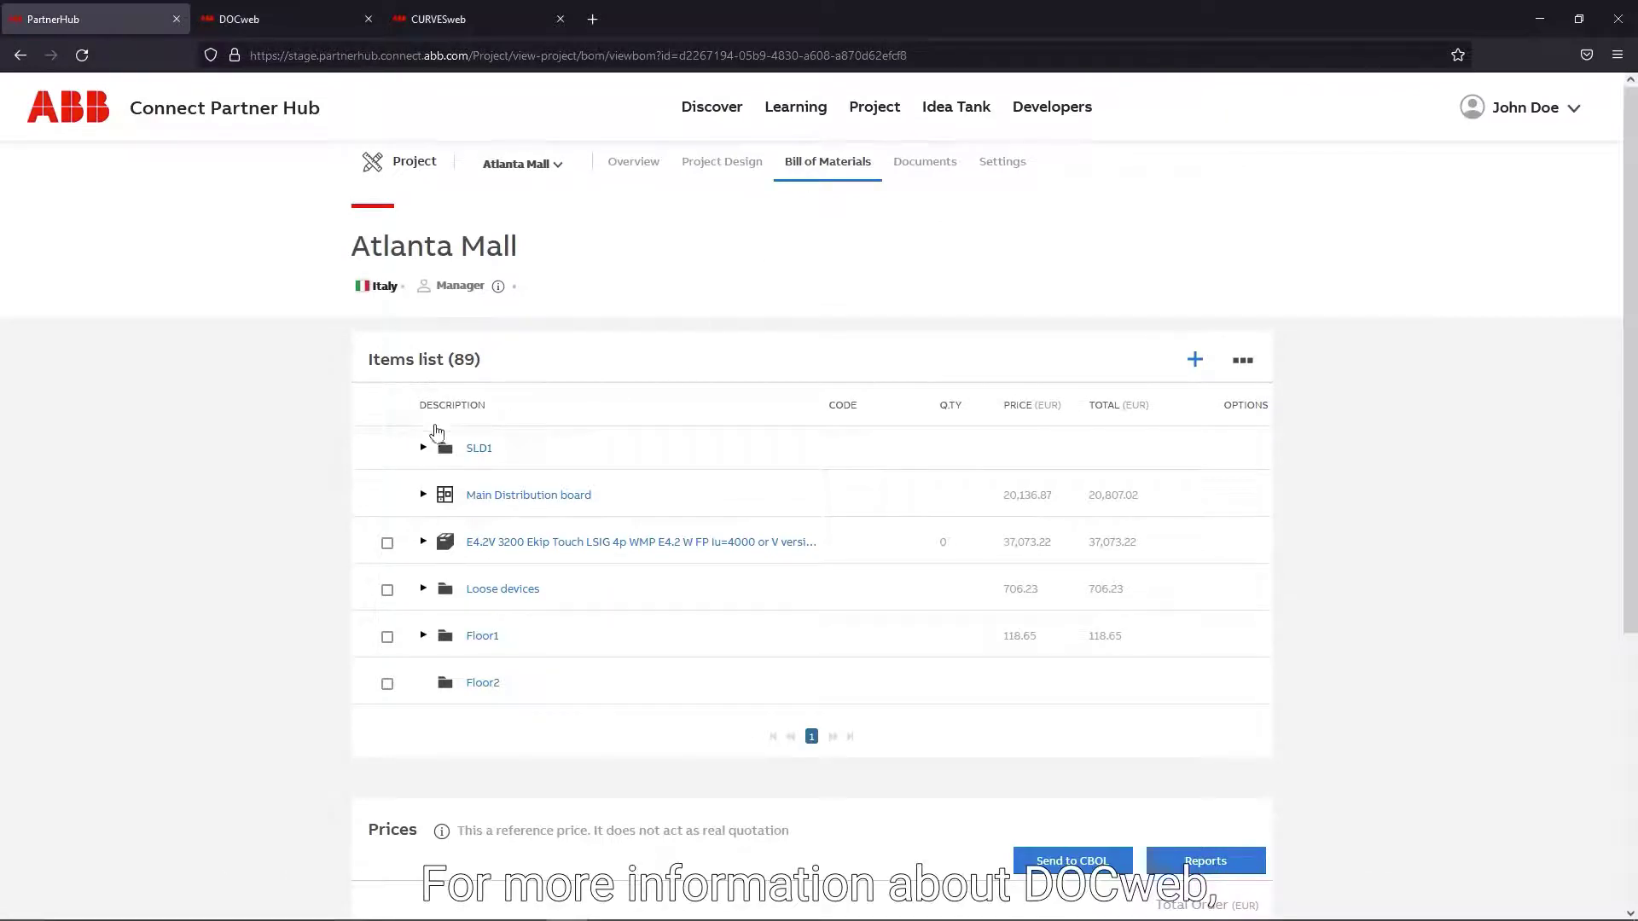
- Expand the SLD1 and Switchboard1 folders in the bill of materials, then open the project documents
left_click(423, 449)
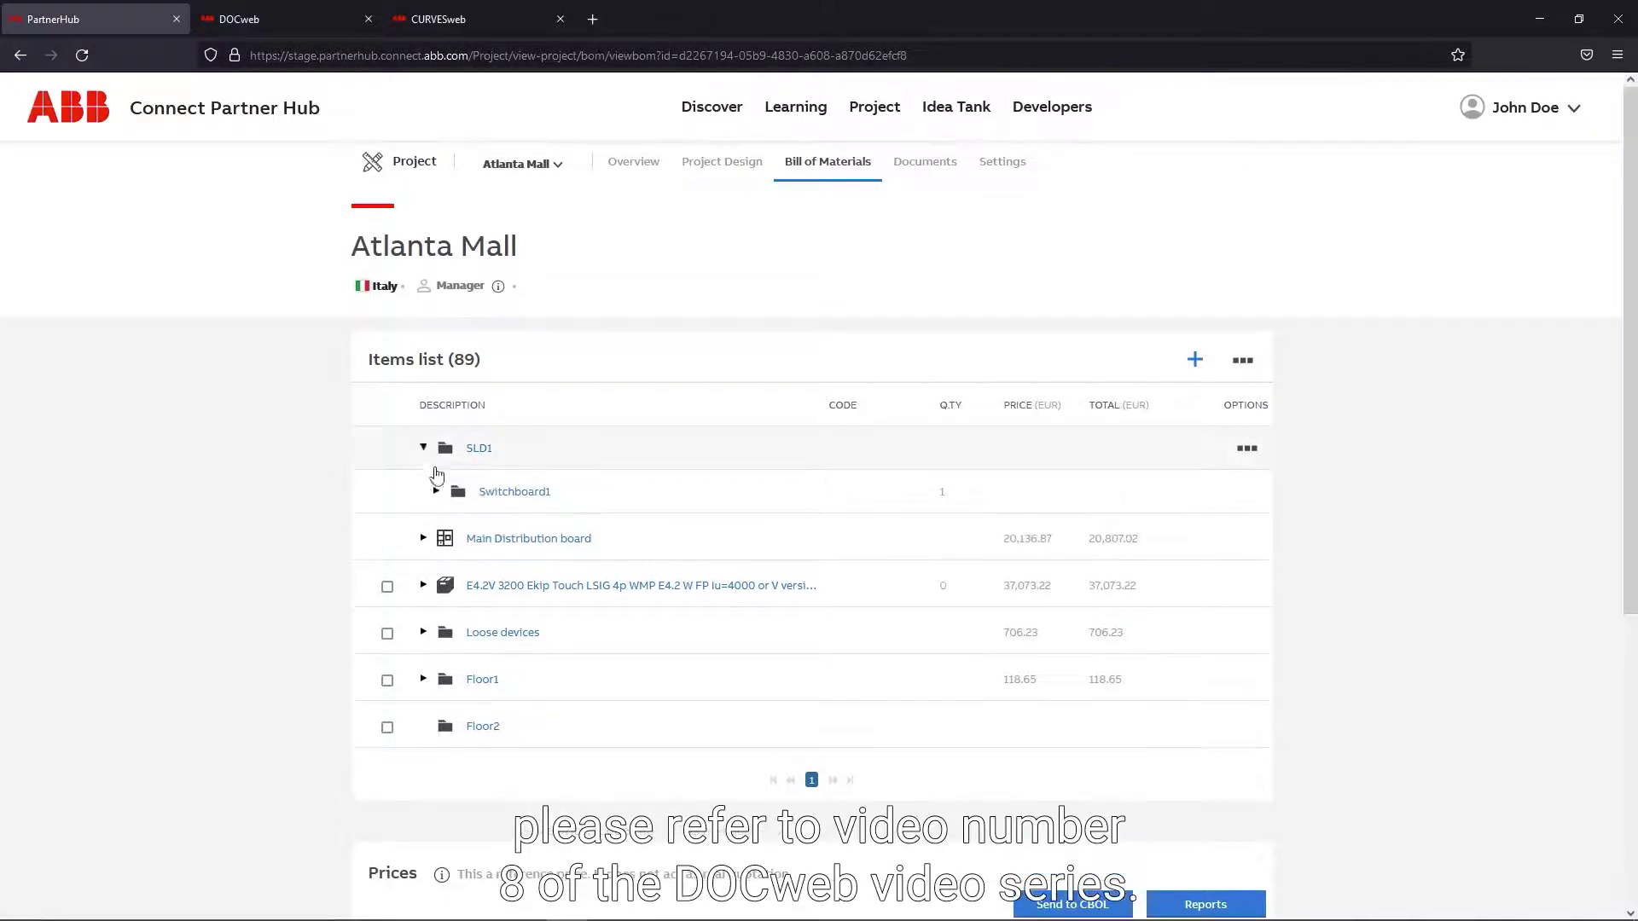
left_click(435, 492)
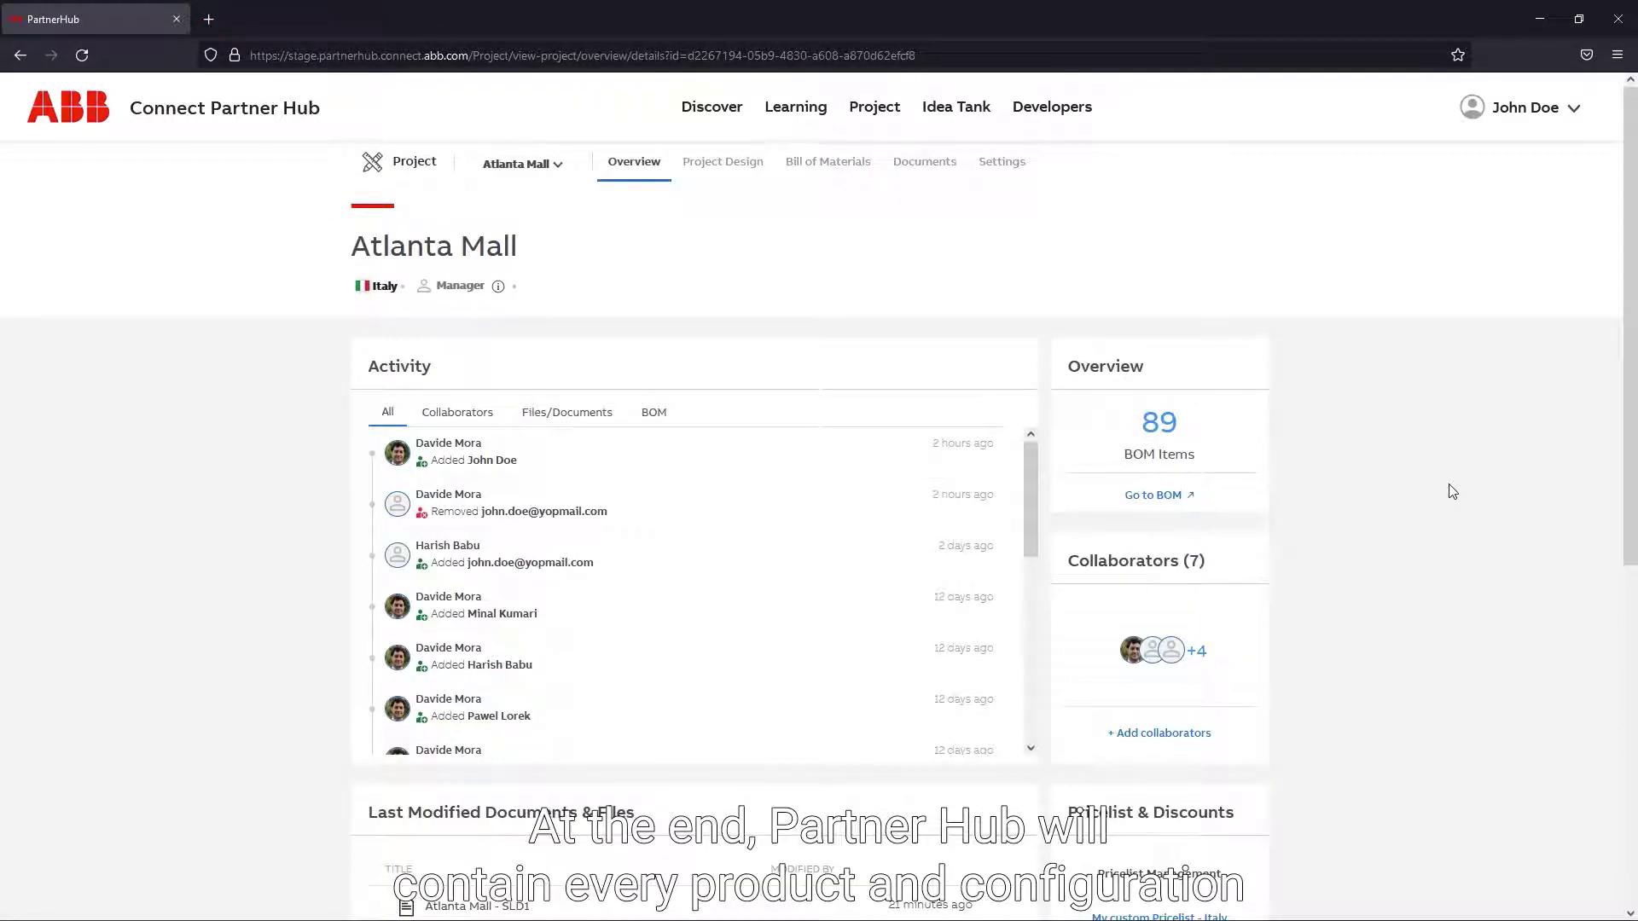
left_click(923, 161)
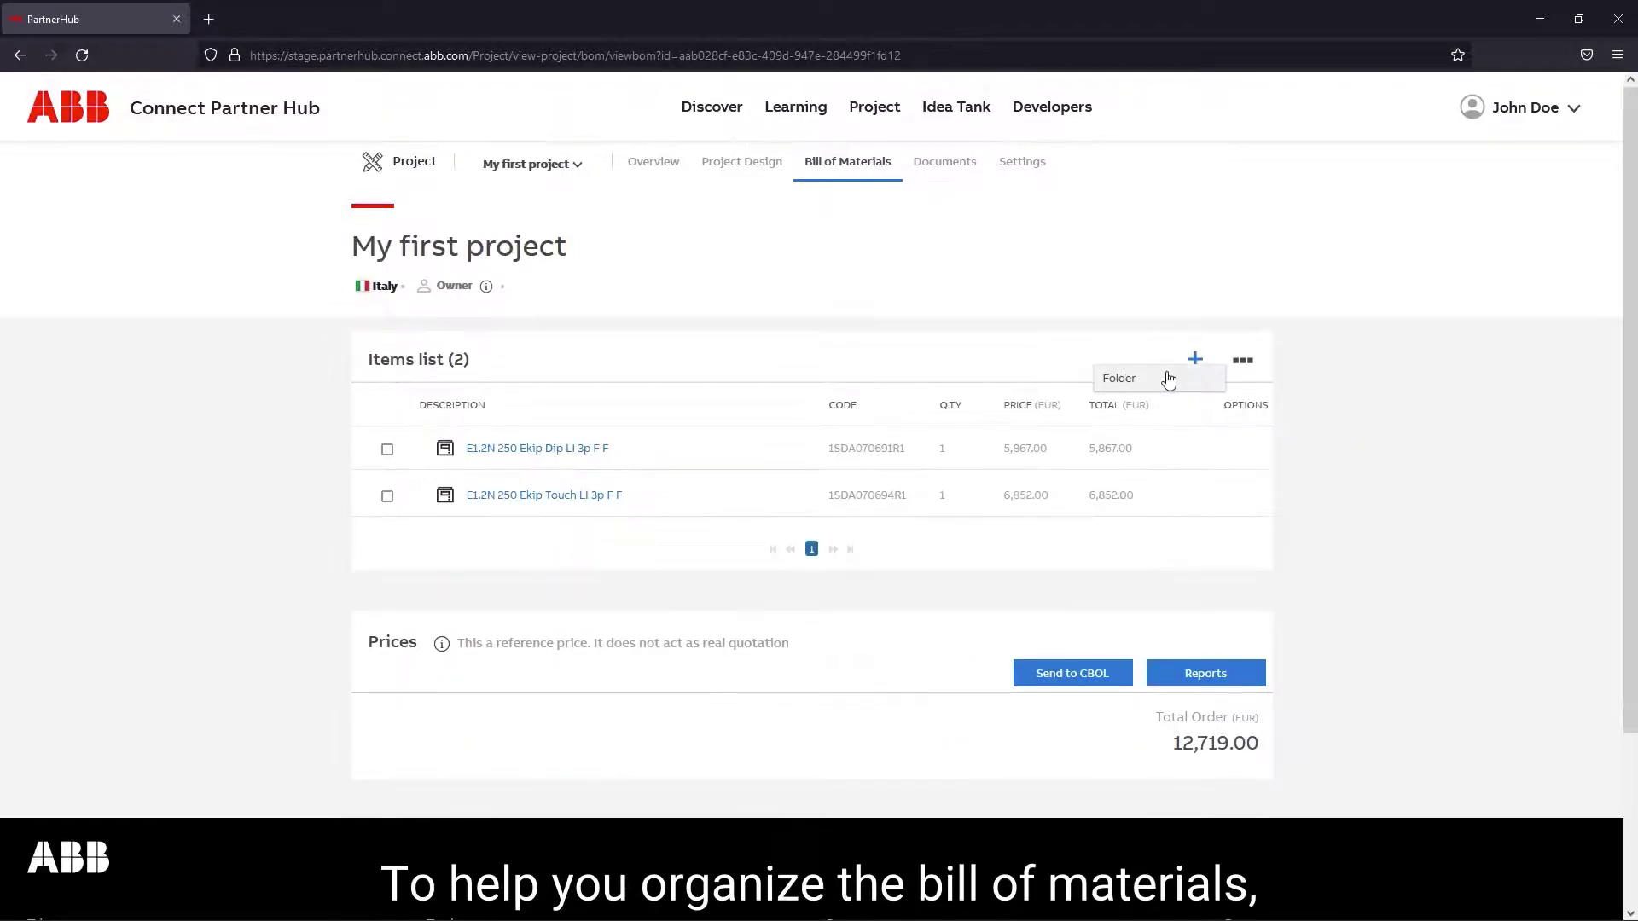
- Create folder Floor1, move the E1.2N 250 Ekip Touch LI breaker into it, and open its datasheet
left_click(1194, 360)
type("Floor1")
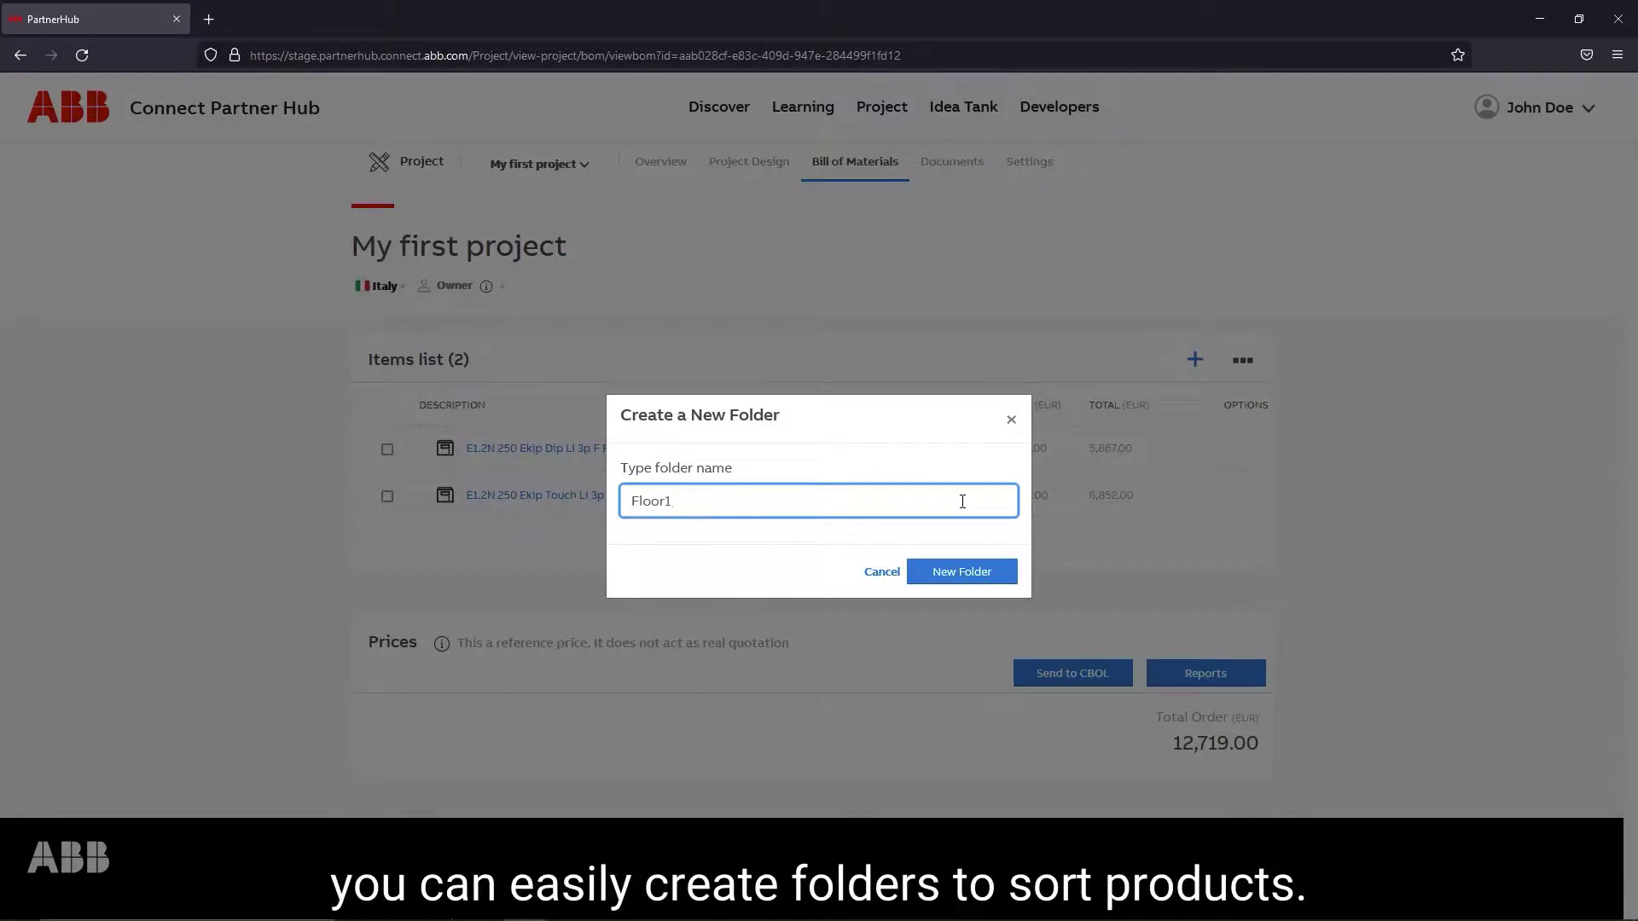
left_click(985, 571)
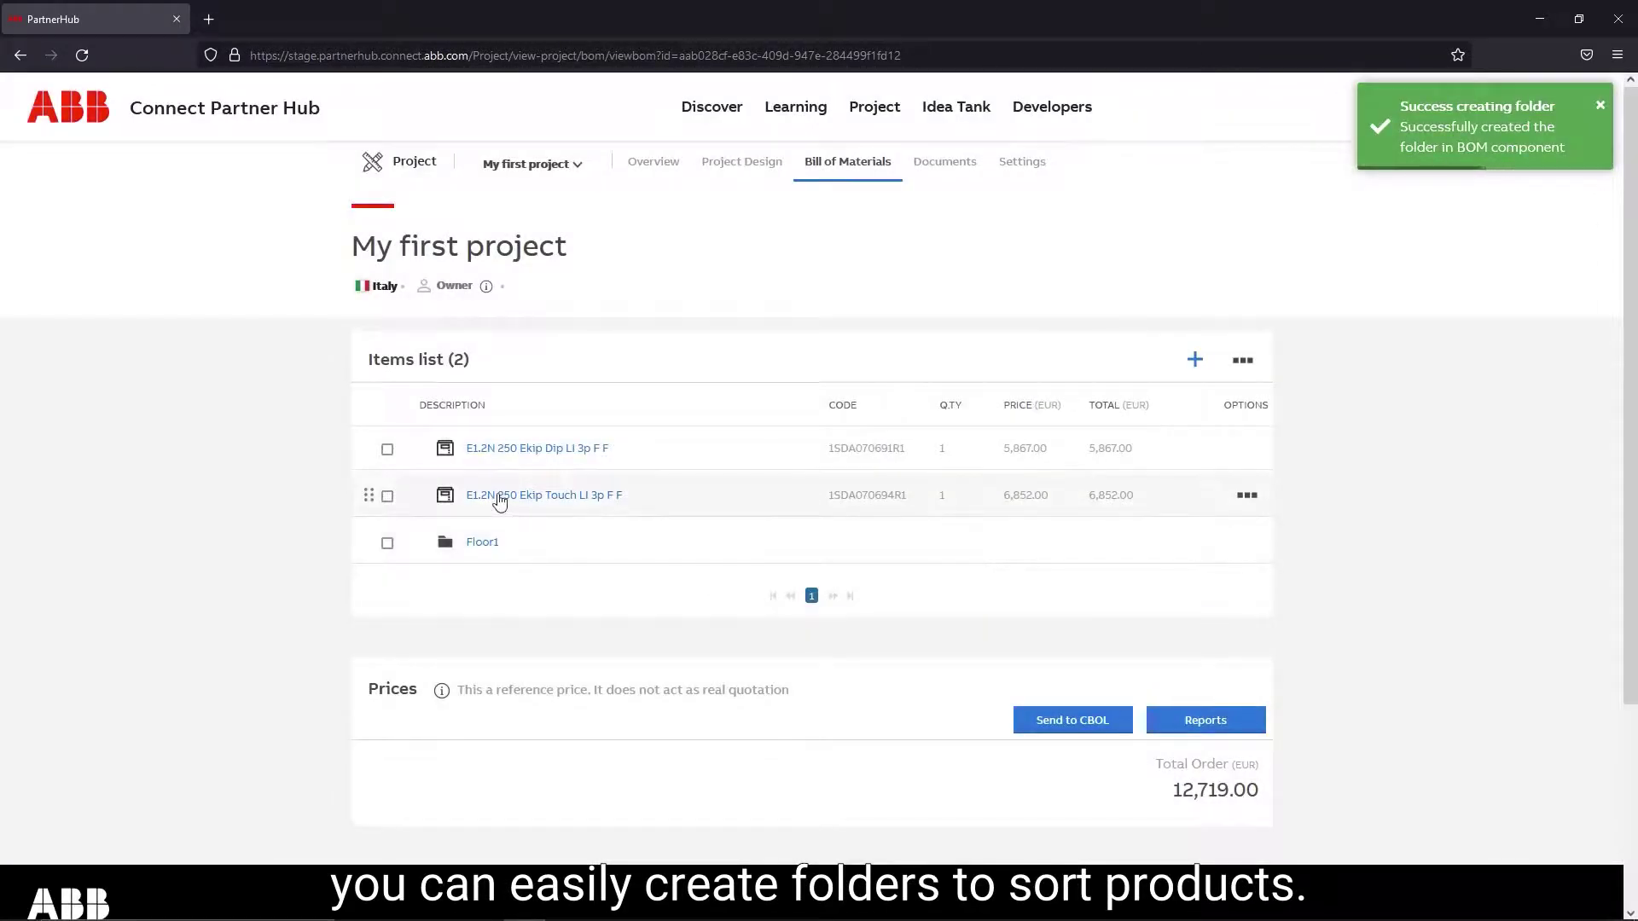
left_click_drag(499, 496, 498, 542)
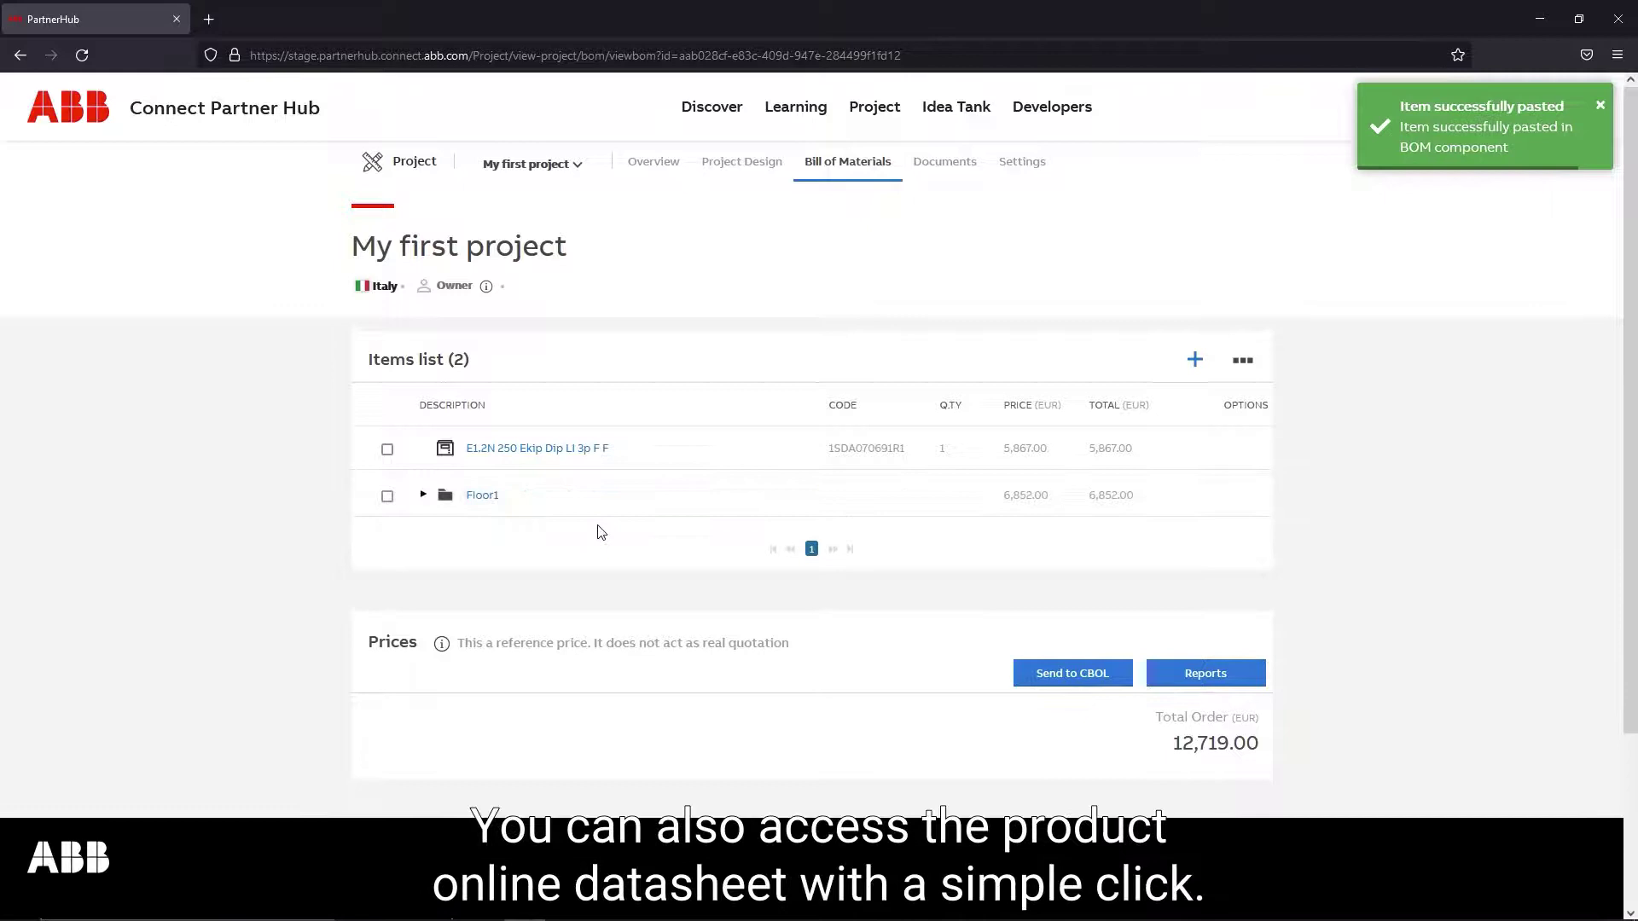
left_click(423, 496)
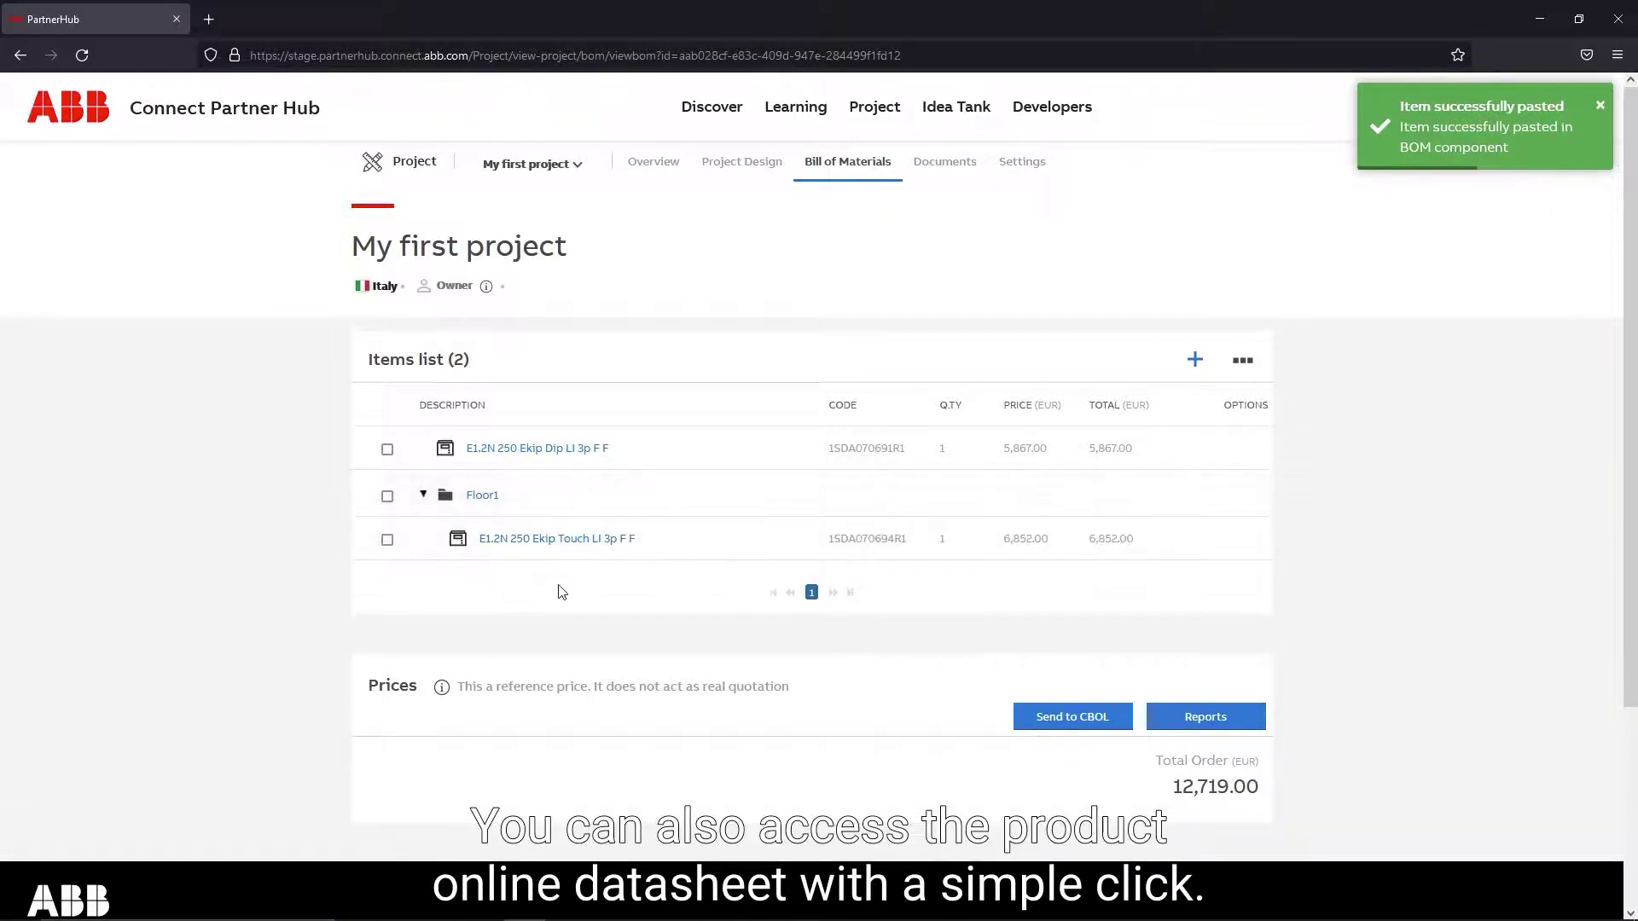
left_click(619, 539)
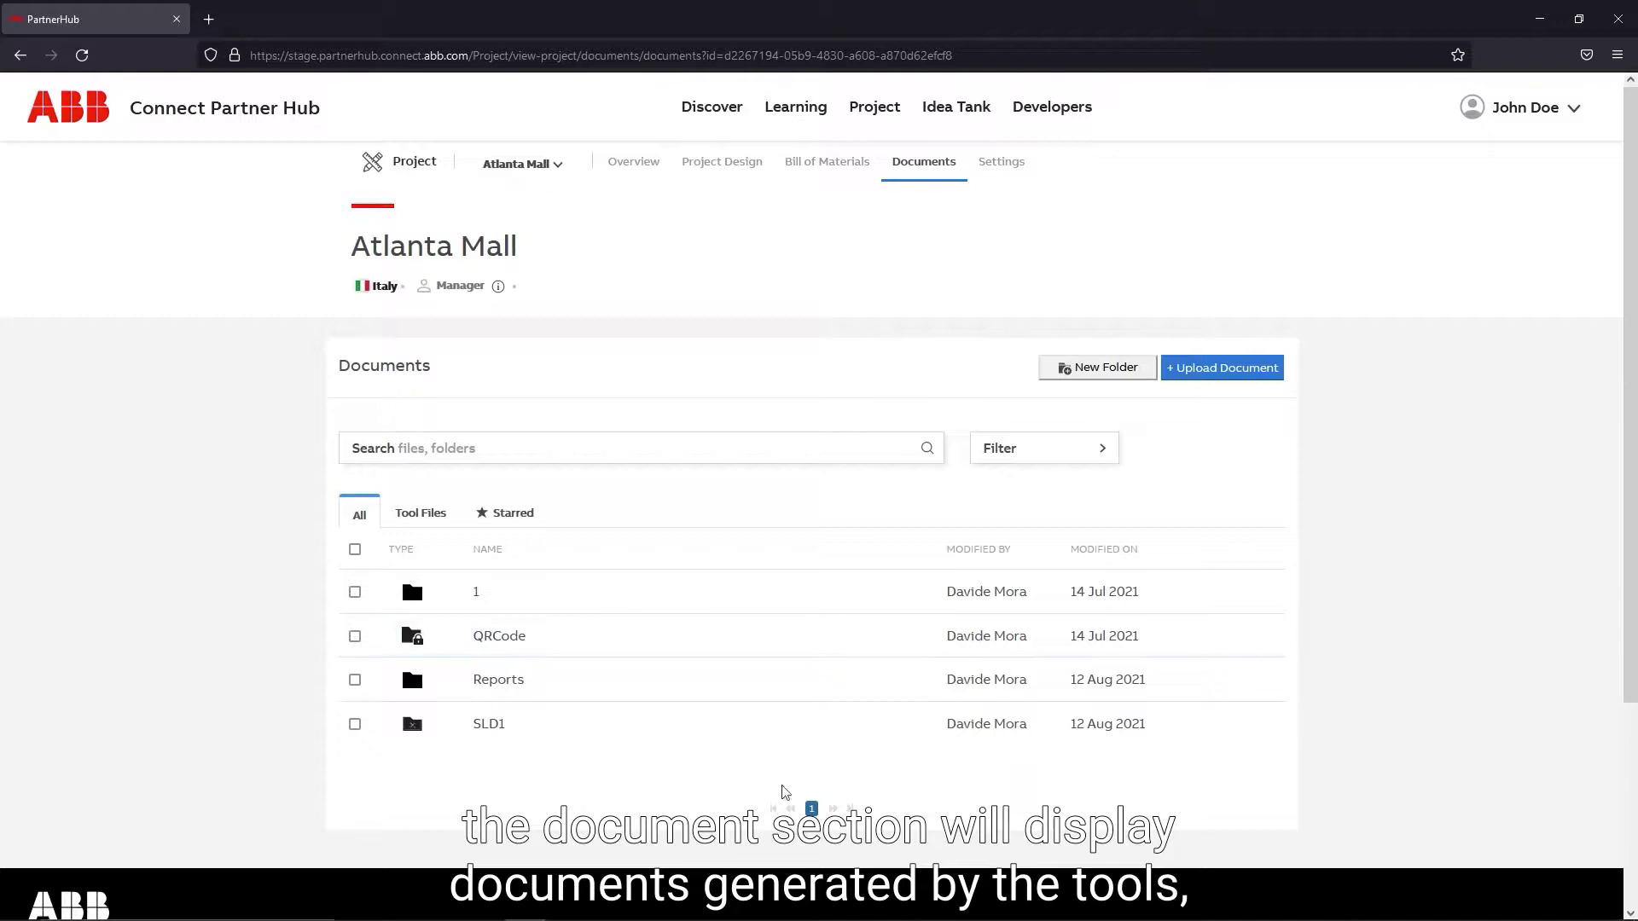
- Browse the SLD1 folder and Tool Files view, then open the Document type filter dropdown
left_click(544, 732)
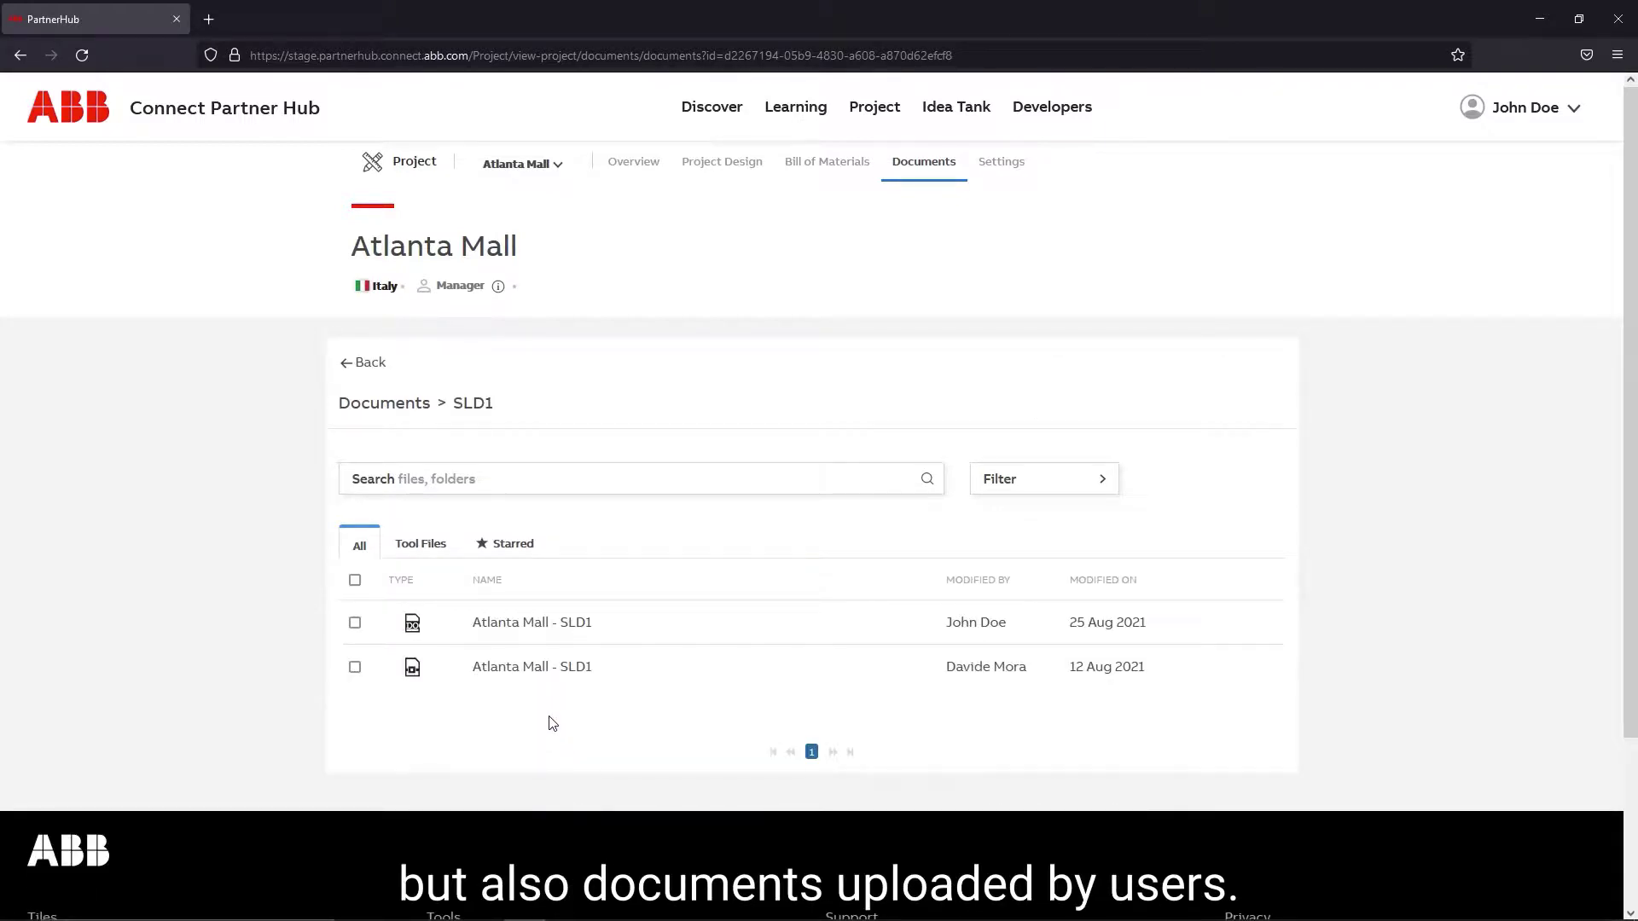
left_click(372, 364)
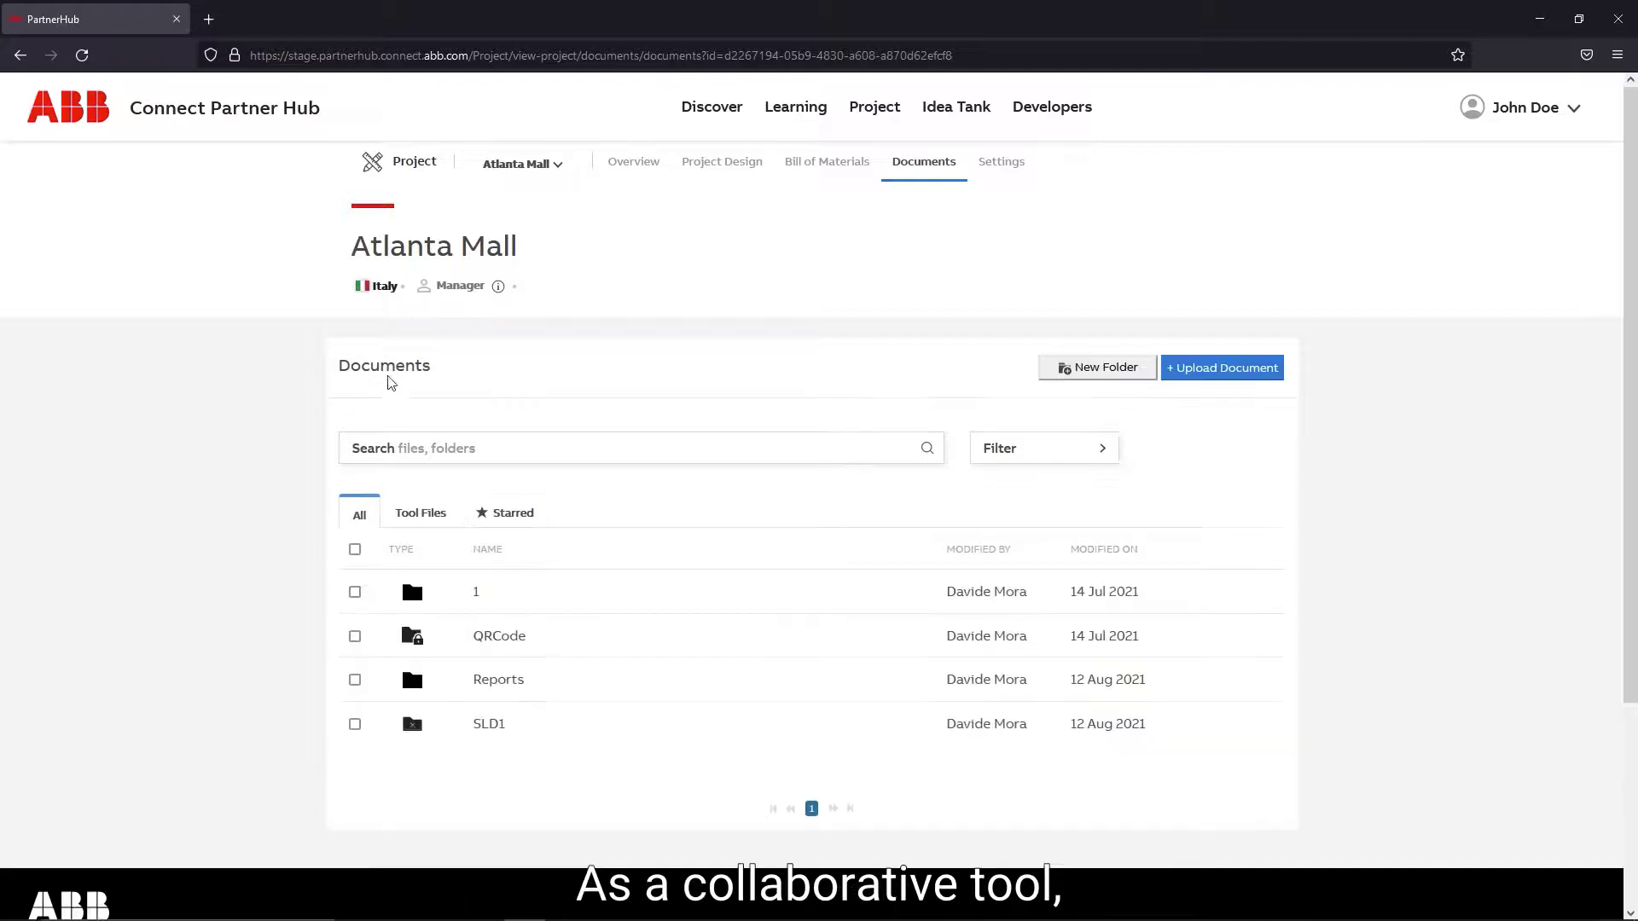
left_click(436, 513)
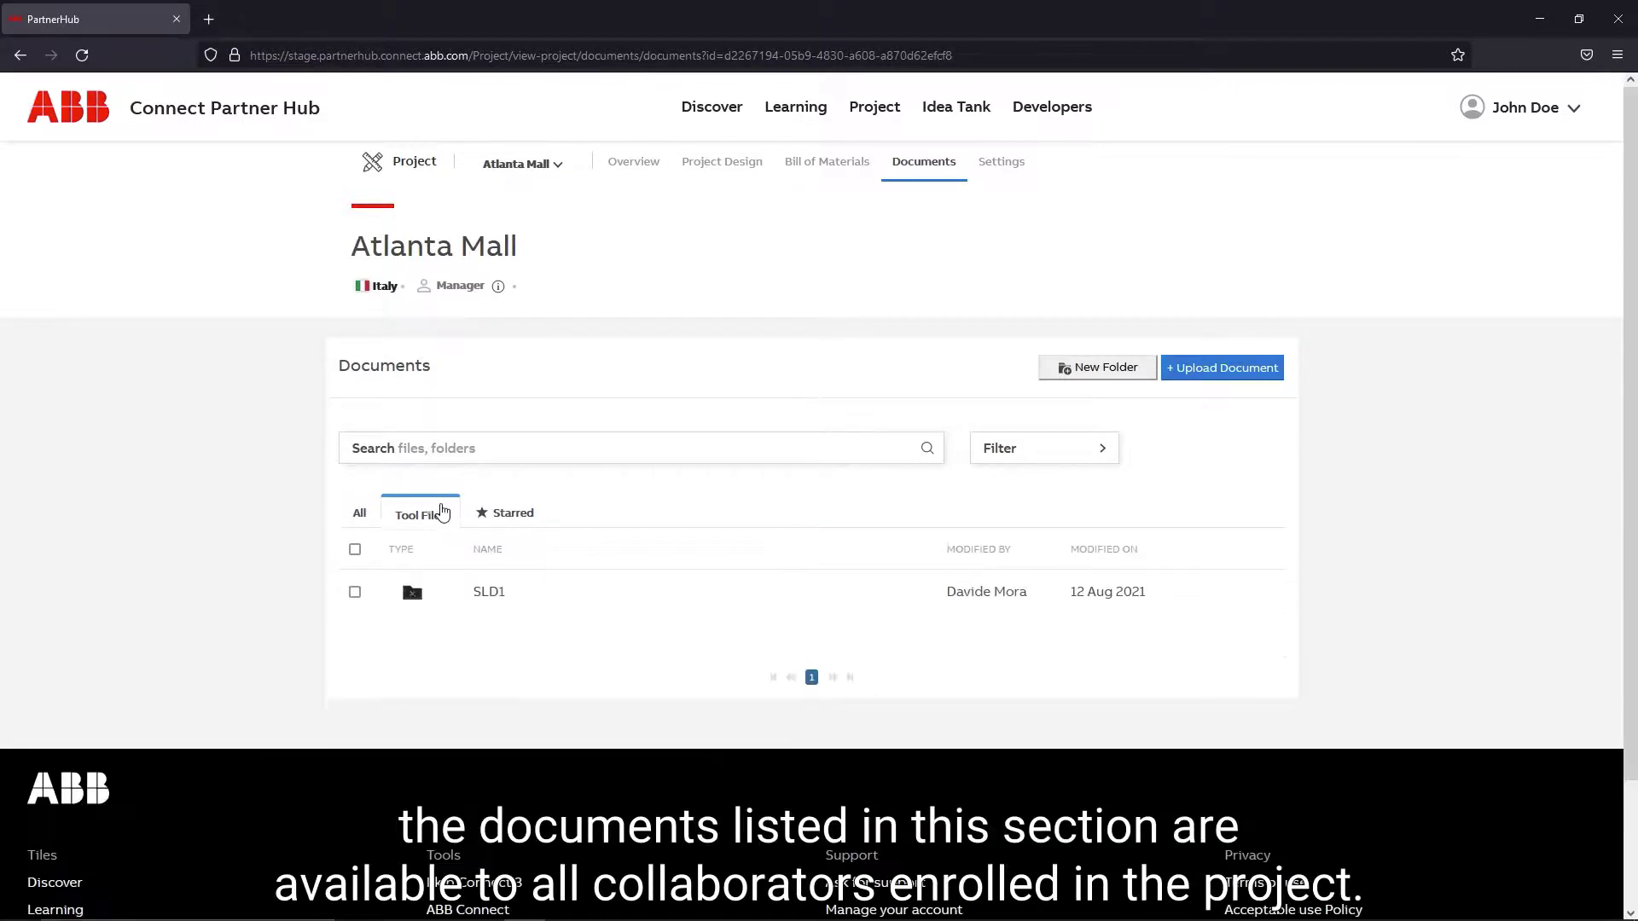
left_click(362, 512)
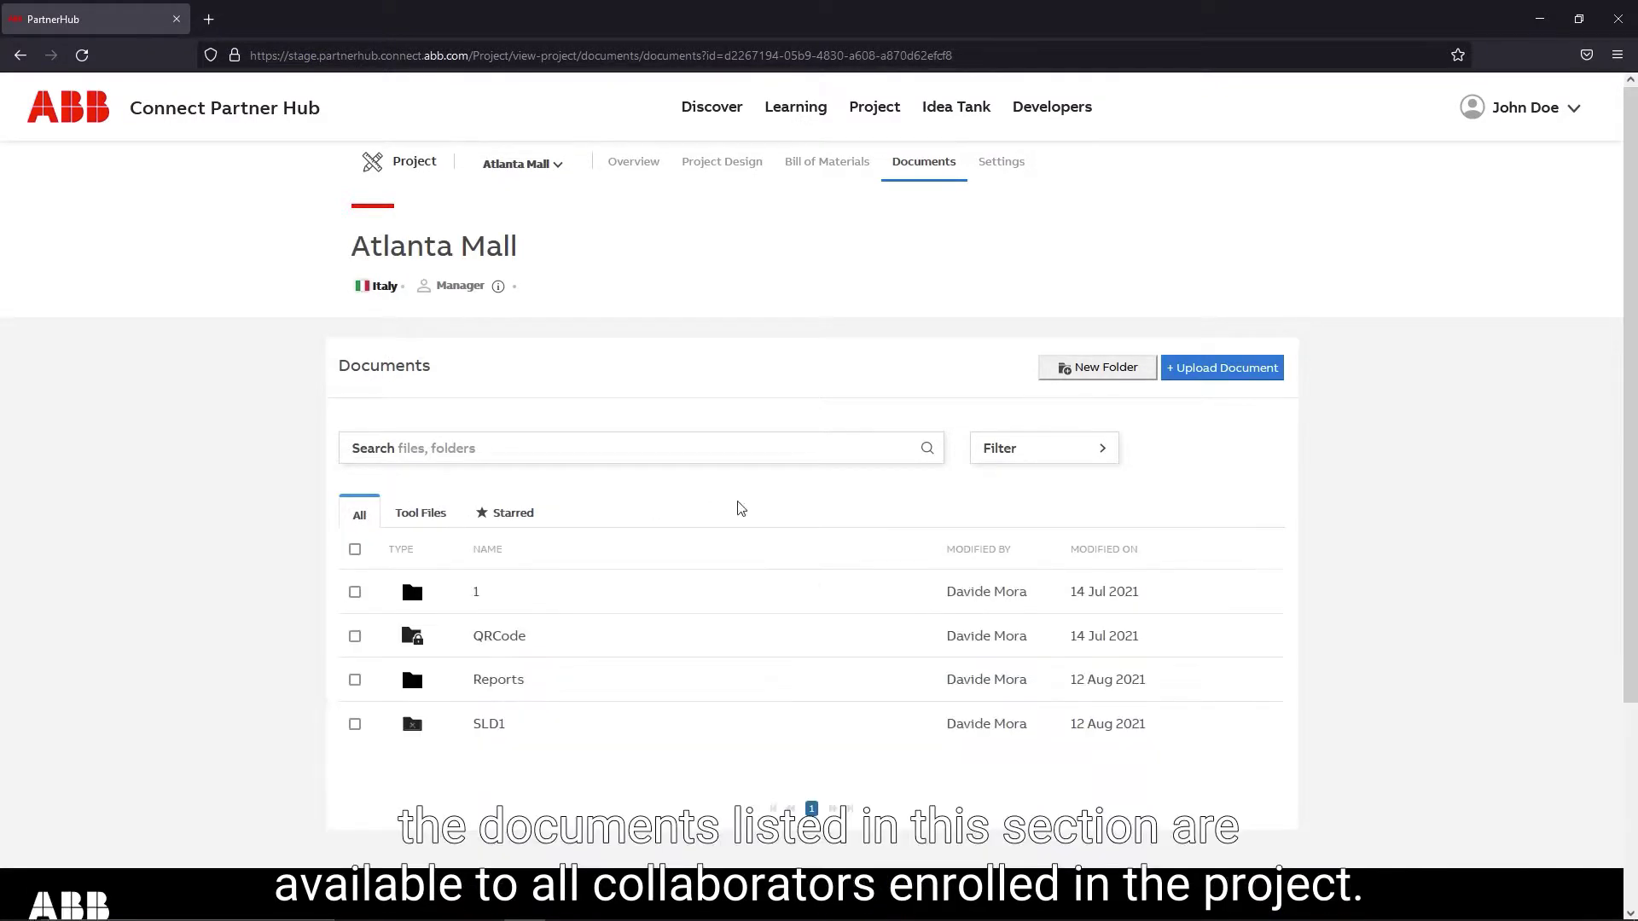
left_click(1116, 454)
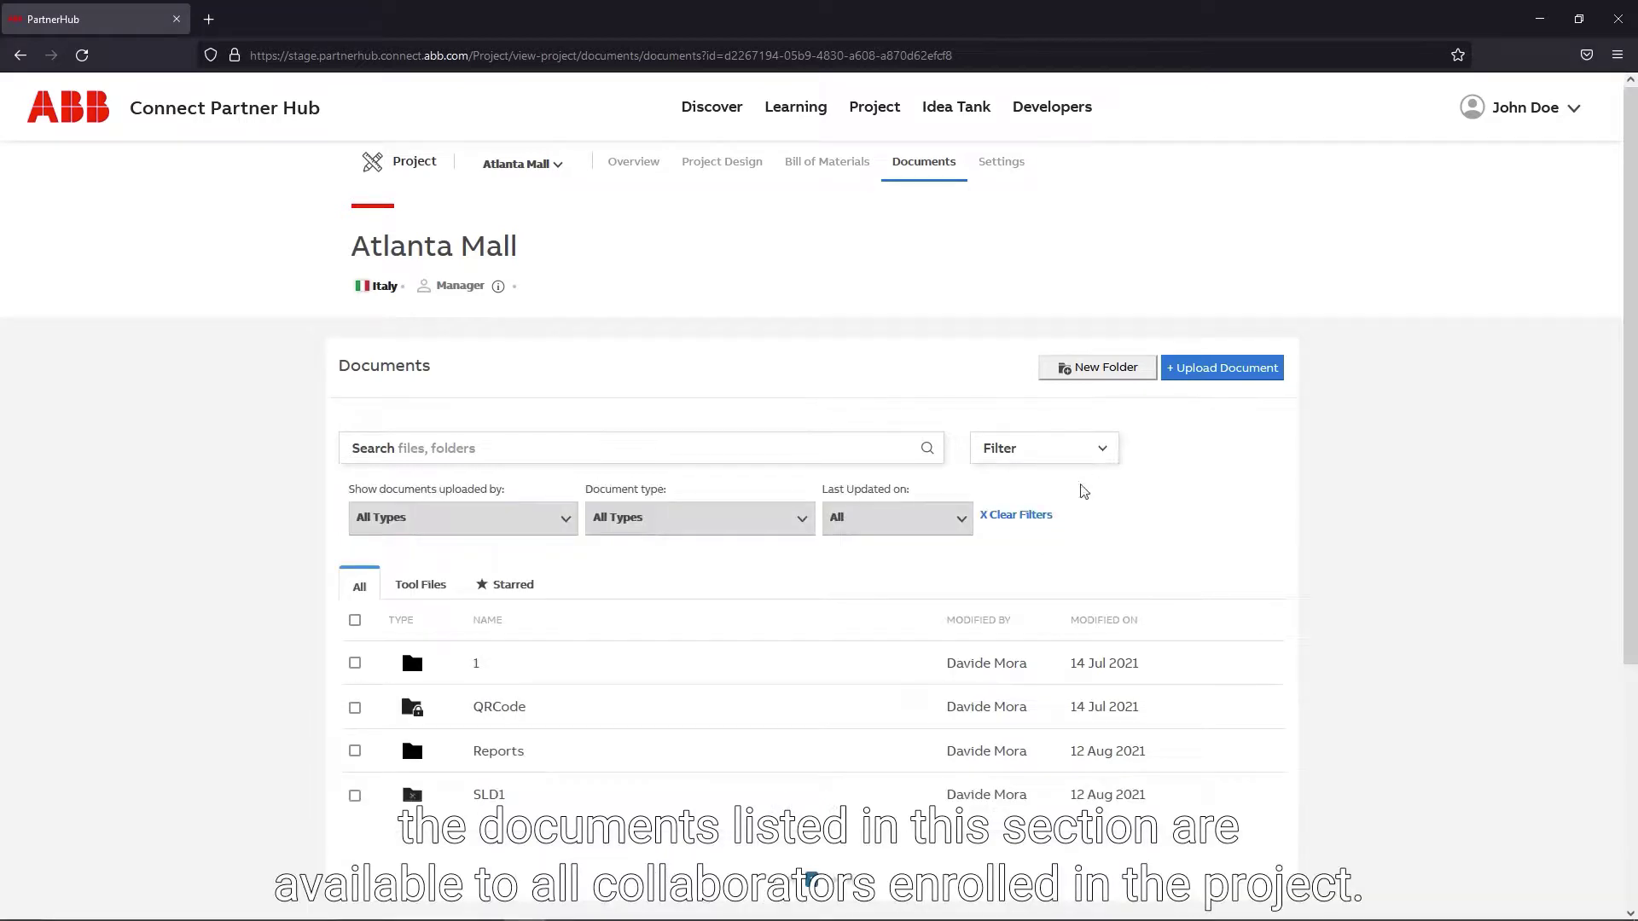
left_click(802, 521)
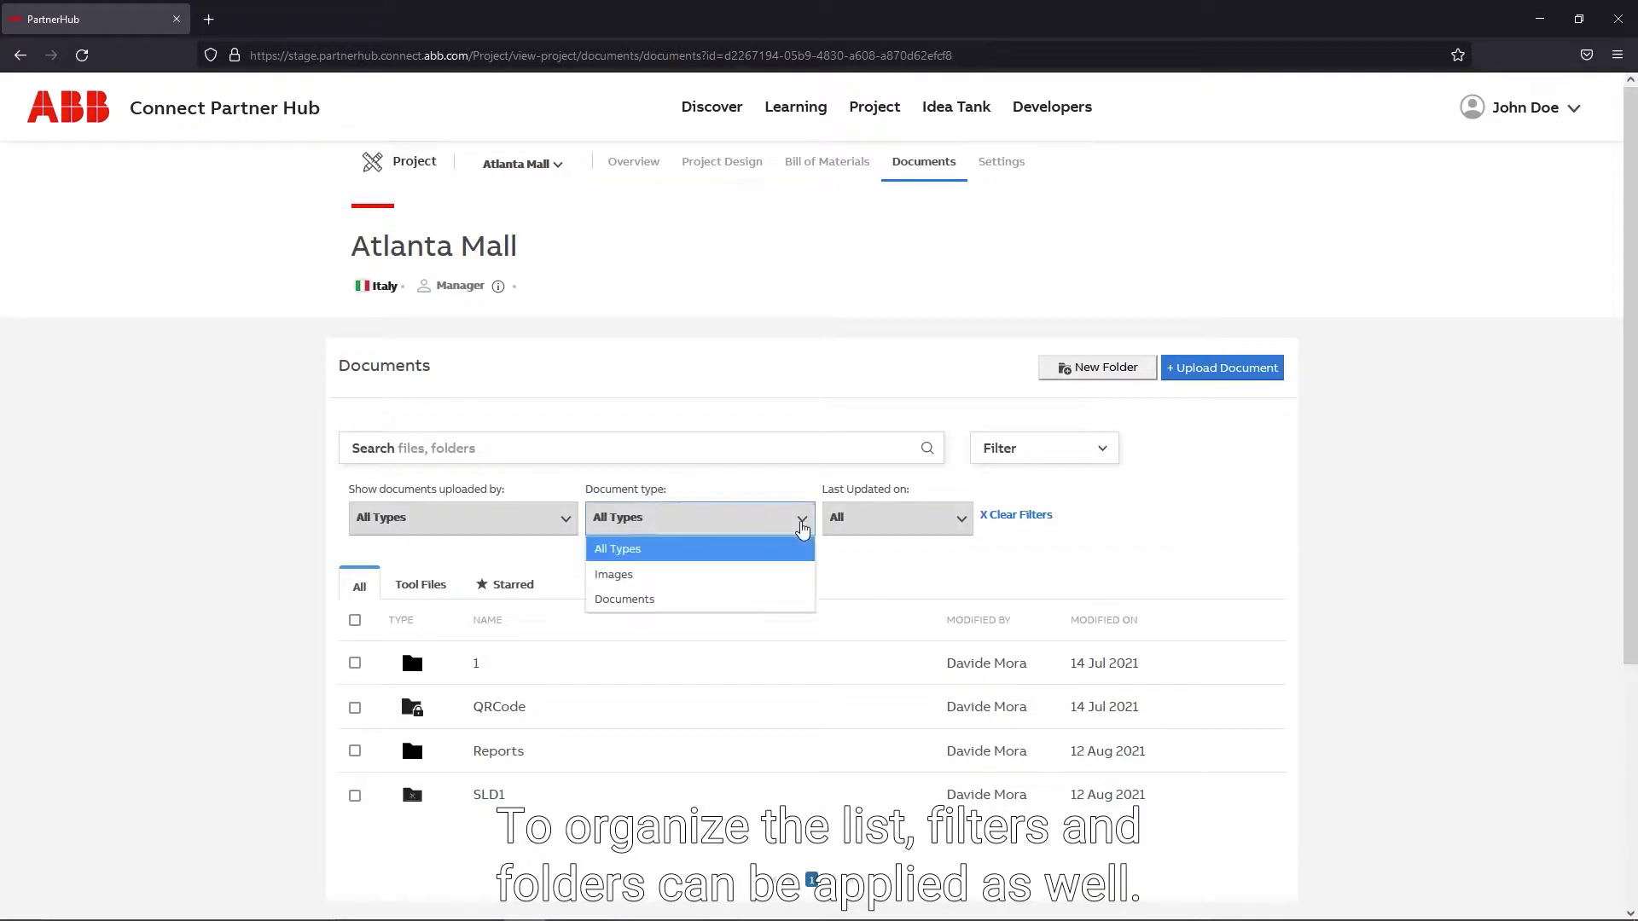